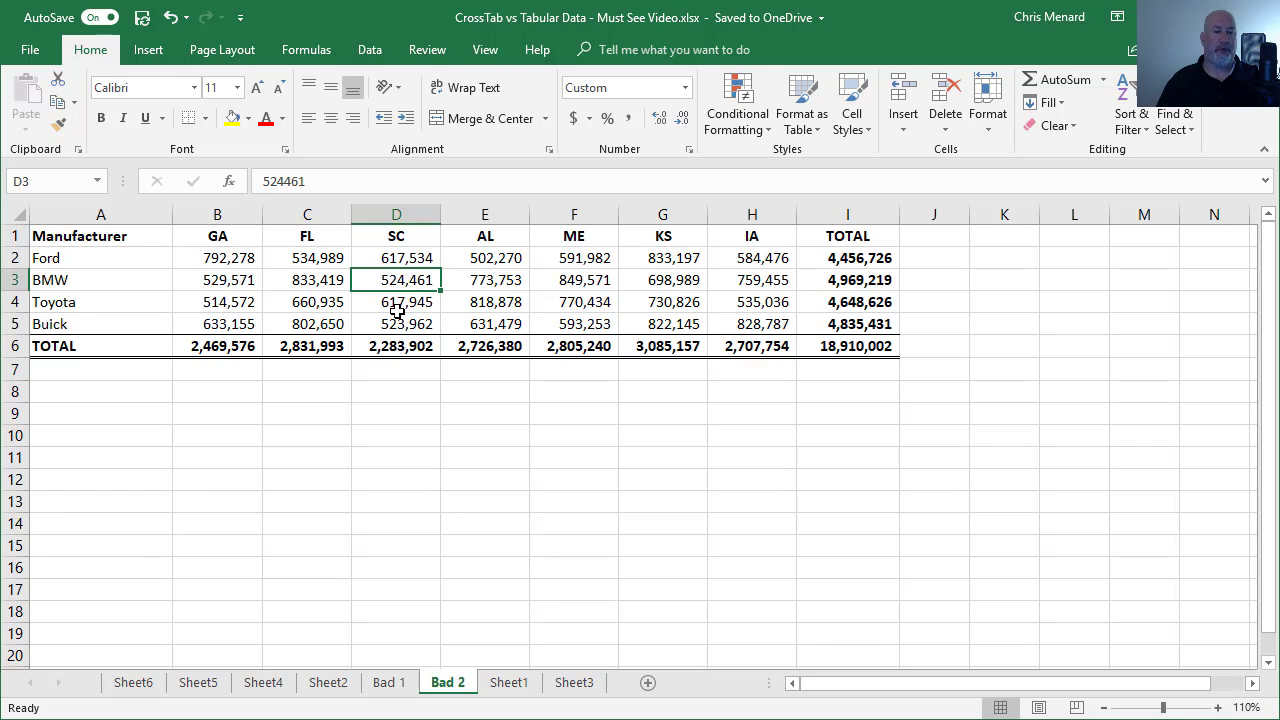
# On Sheet1, enter France, Spain and London down cells C1 to C3.
pyautogui.click(526, 688)
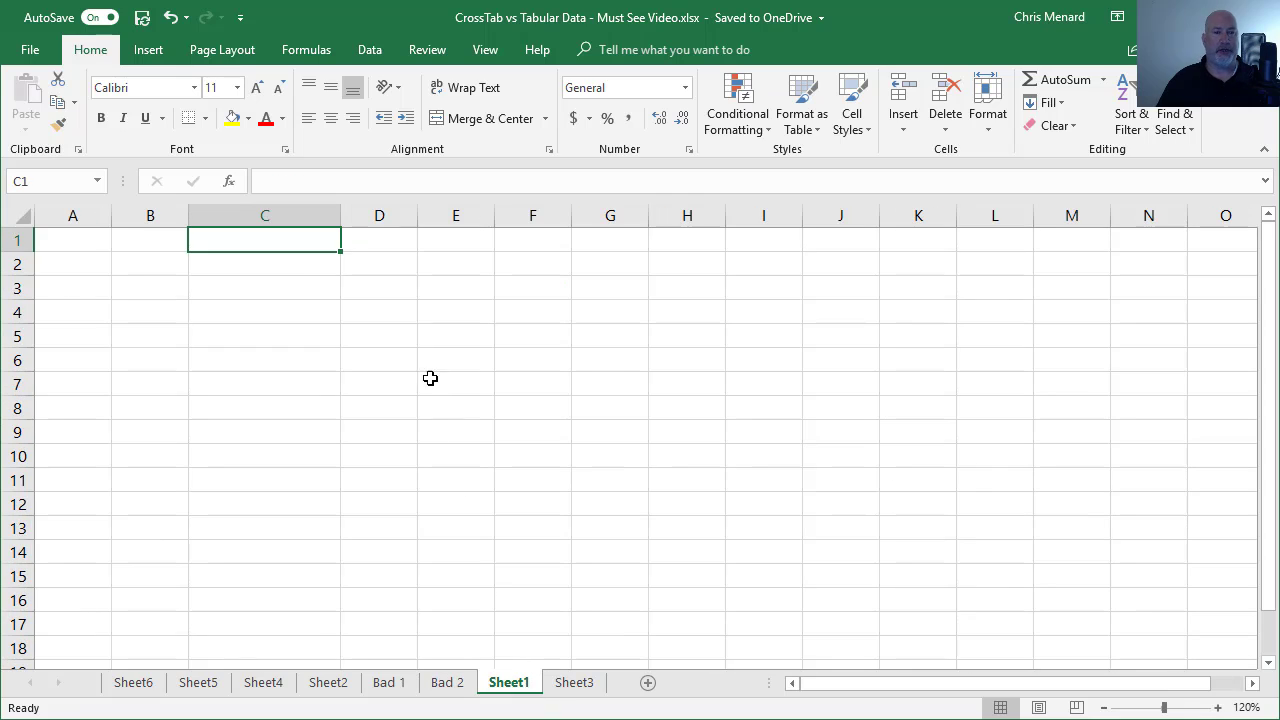
pyautogui.write('Franc')
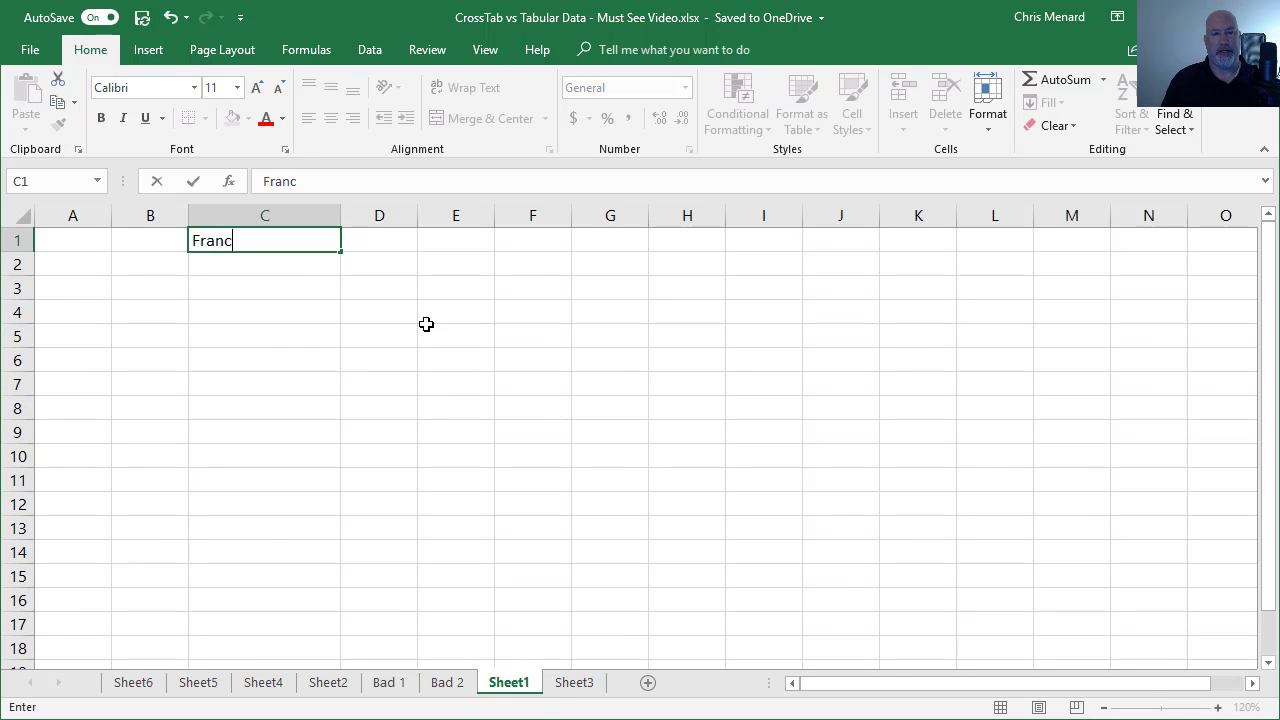
pyautogui.write('e')
pyautogui.press('Return')
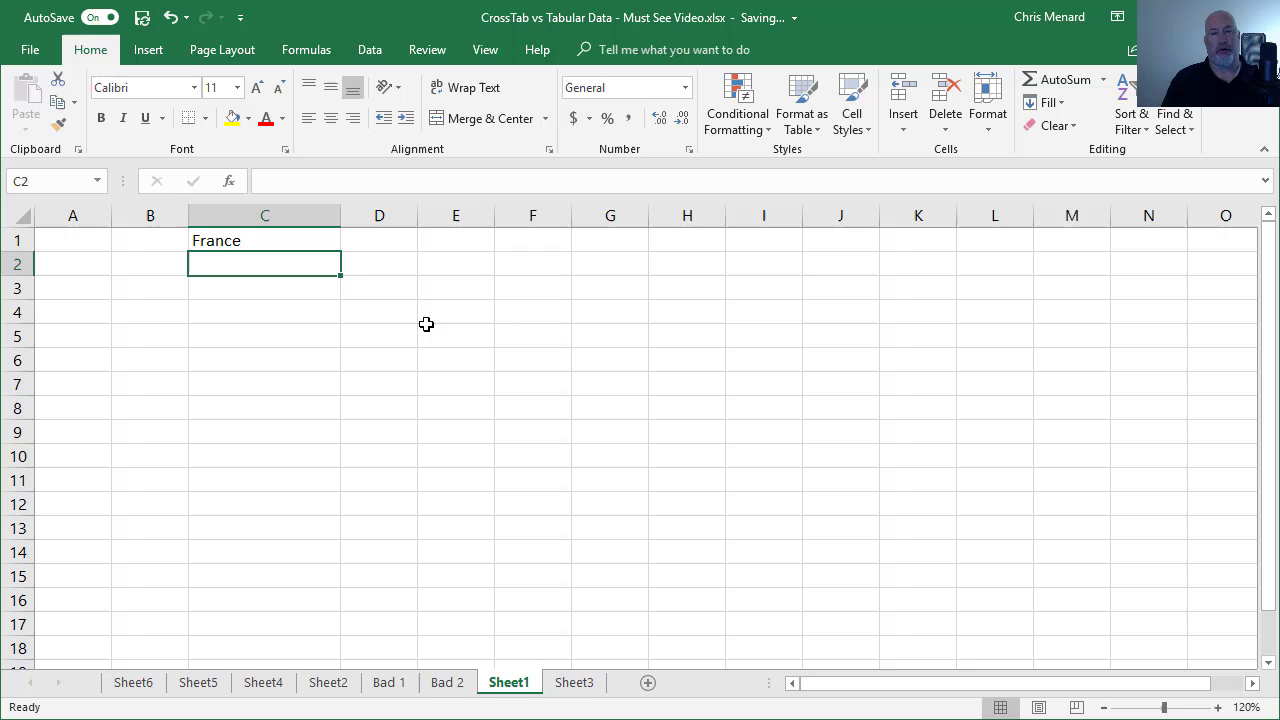
pyautogui.write('Spain')
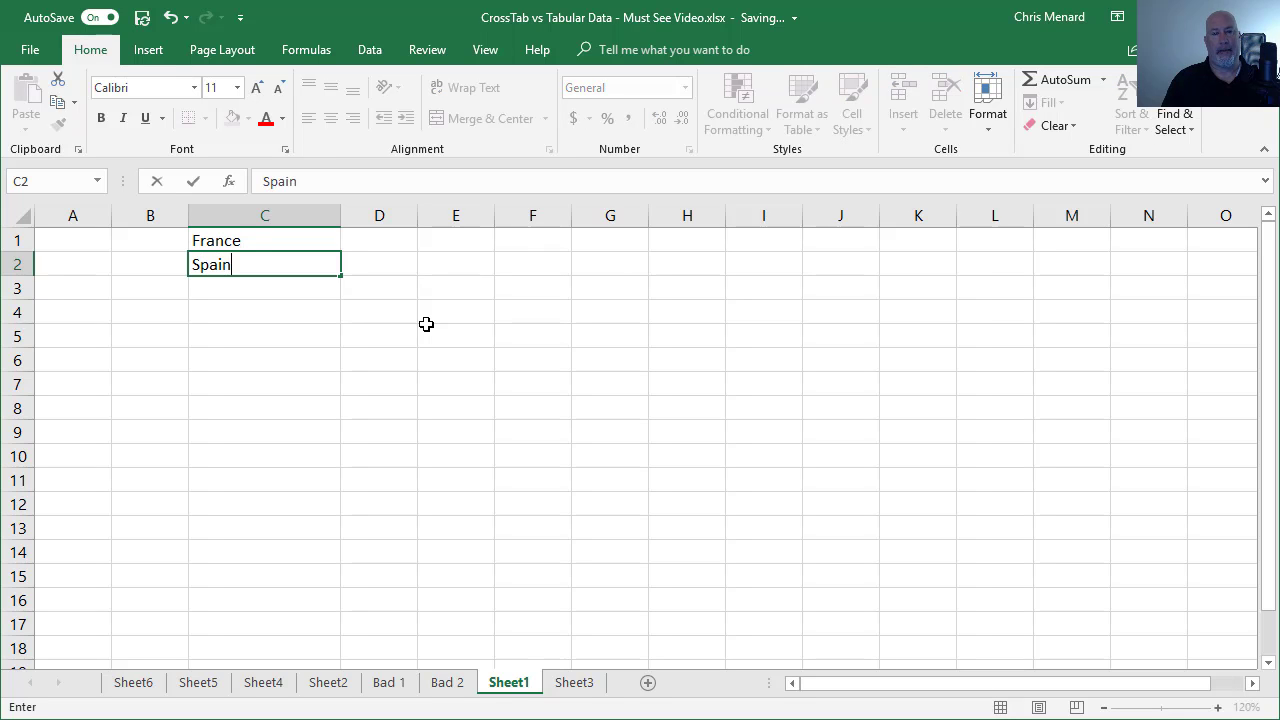
pyautogui.press('Return')
pyautogui.write('Londo')
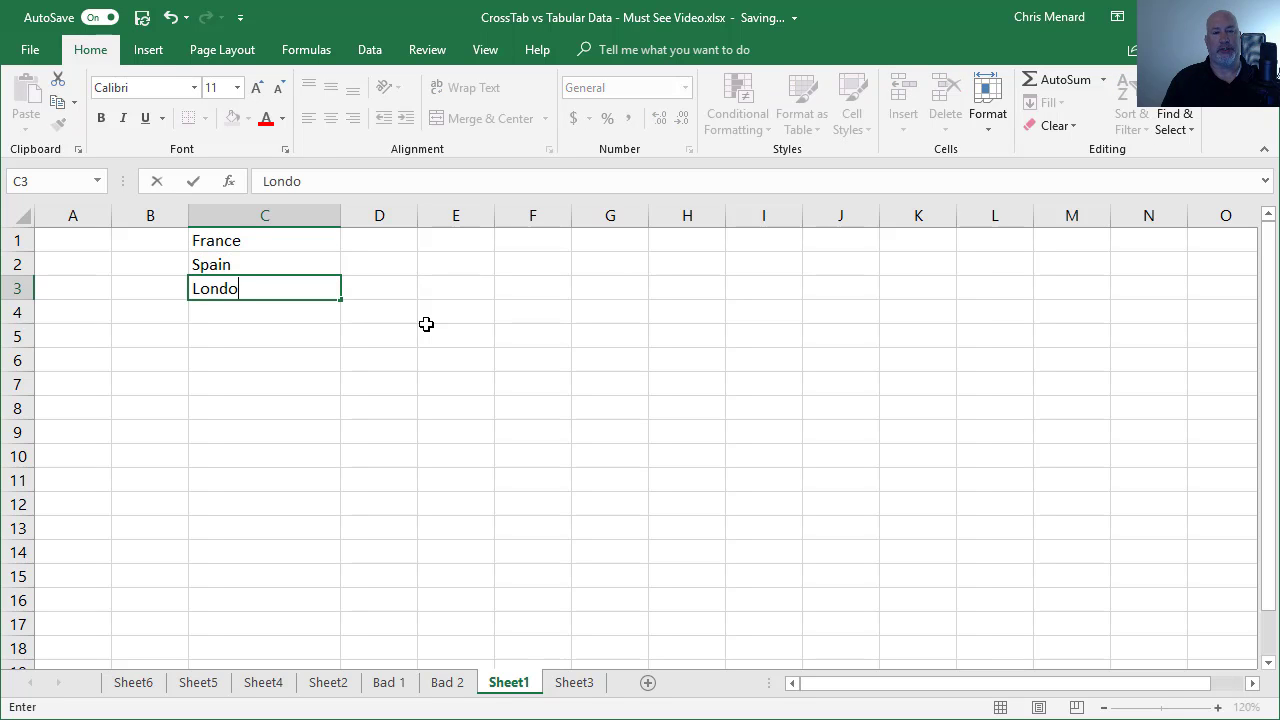
pyautogui.write('n')
pyautogui.press('Return')
# Convert C1:C3 to the Geography data type from the Data tab.
pyautogui.click(282, 236)
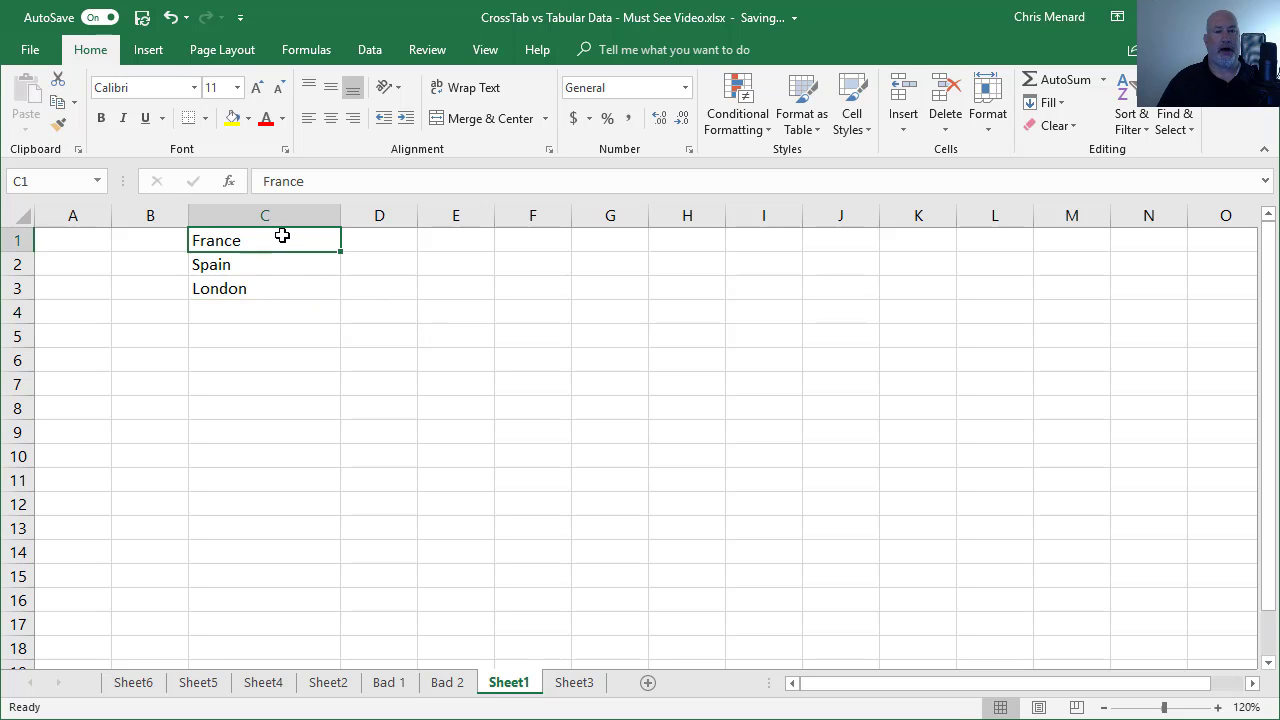
pyautogui.moveTo(282, 236); pyautogui.dragTo(280, 289)
pyautogui.click(366, 55)
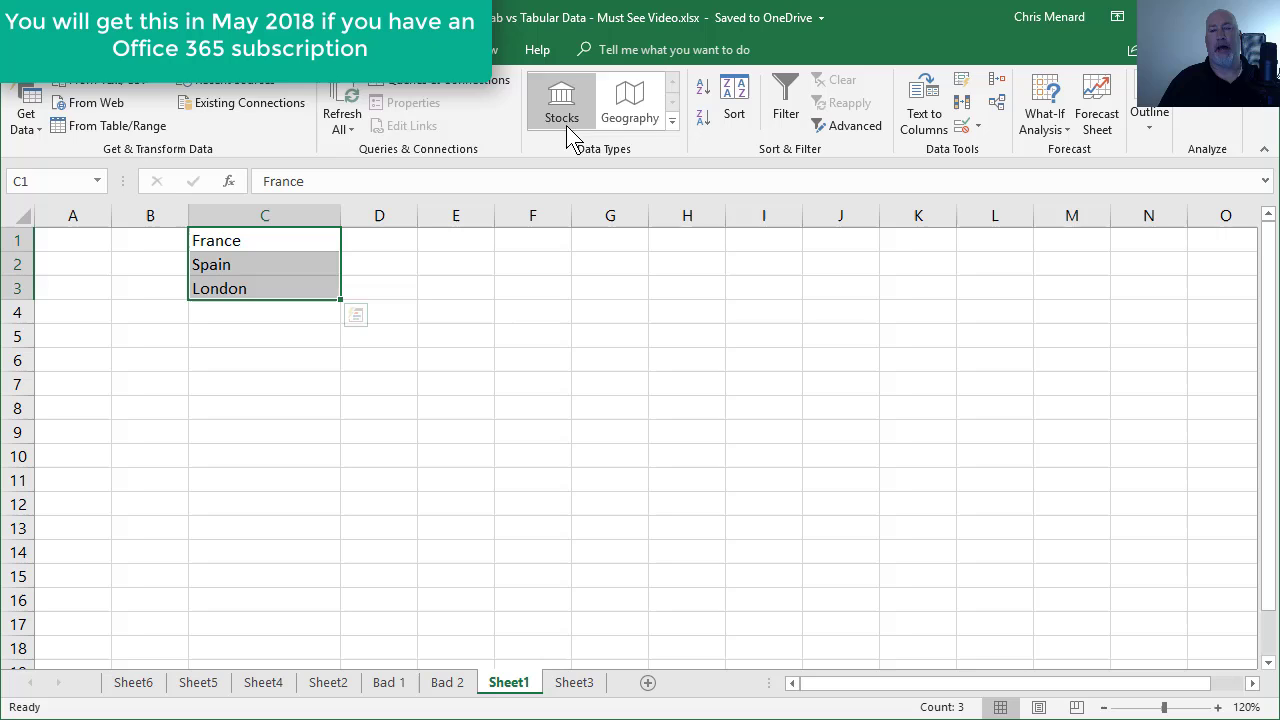
pyautogui.click(630, 108)
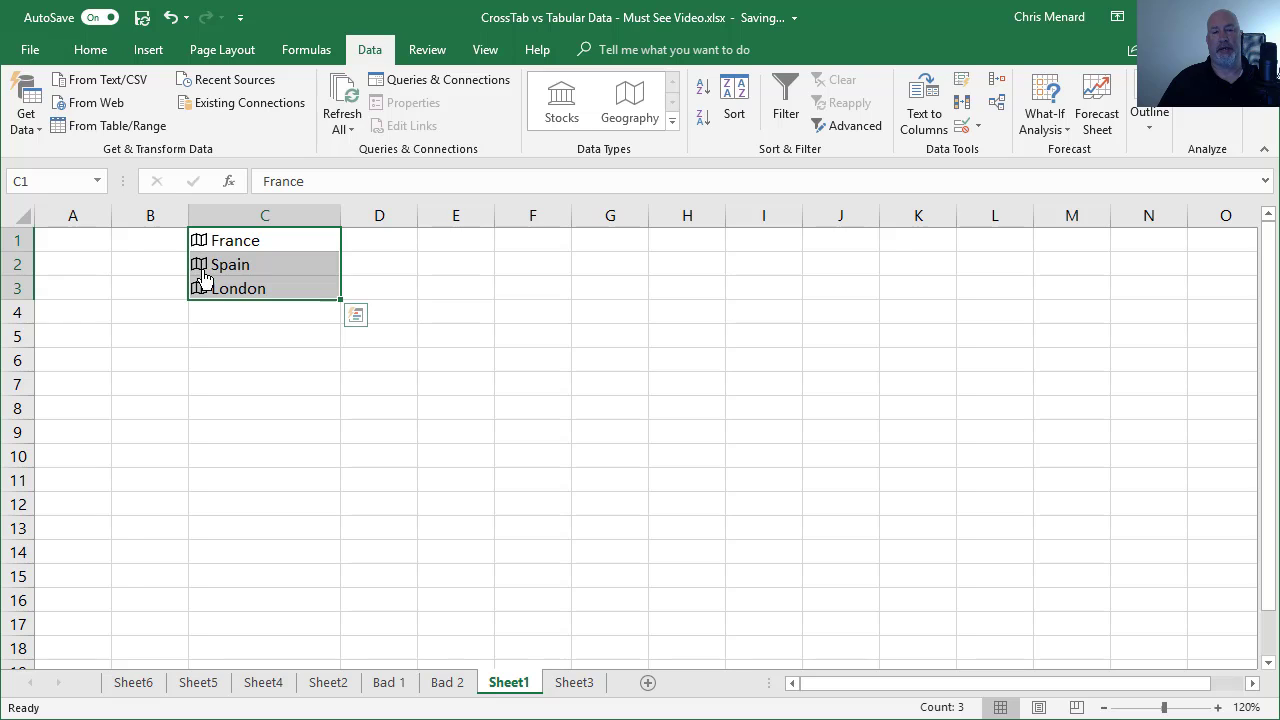
pyautogui.click(256, 333)
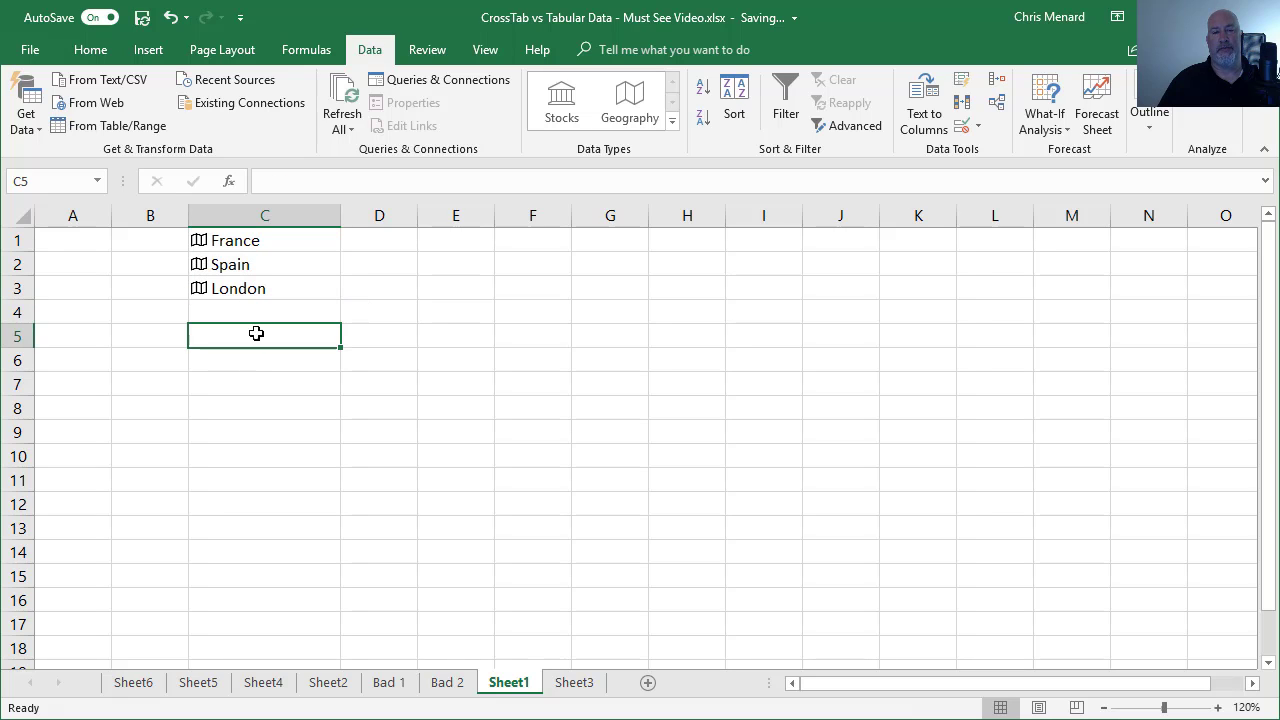
pyautogui.click(199, 241)
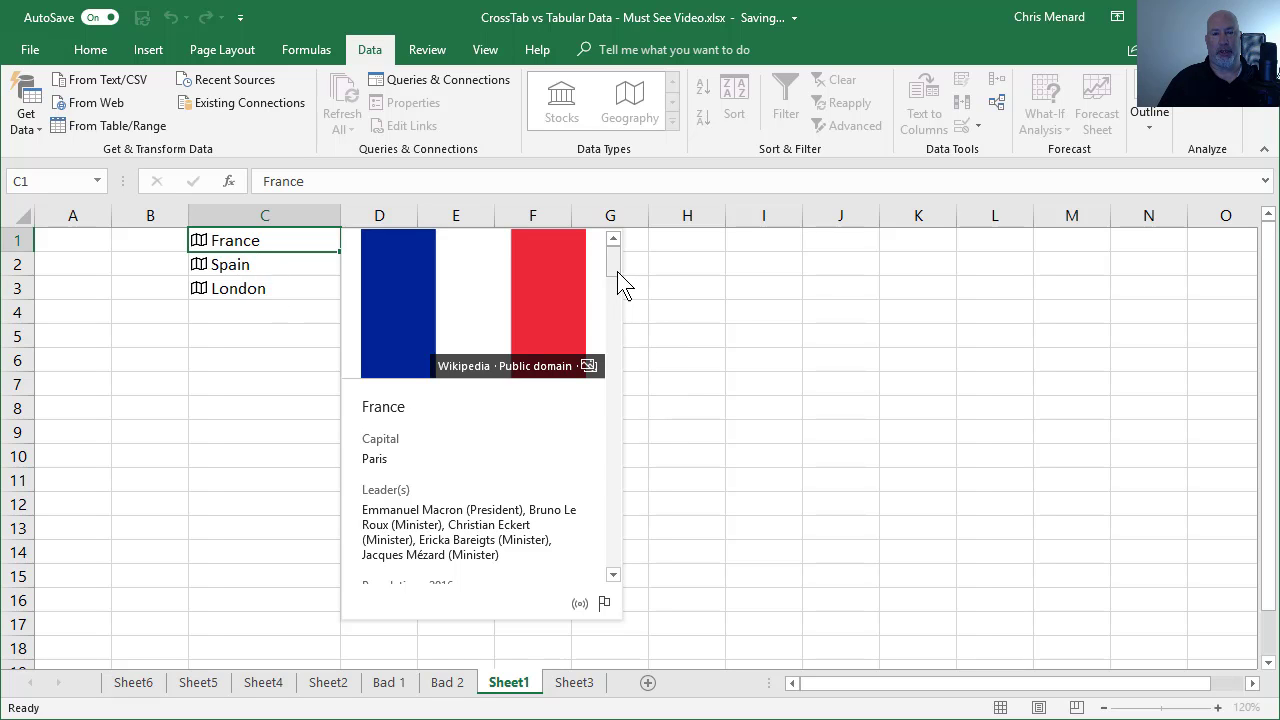
pyautogui.moveTo(616, 268); pyautogui.dragTo(621, 308)
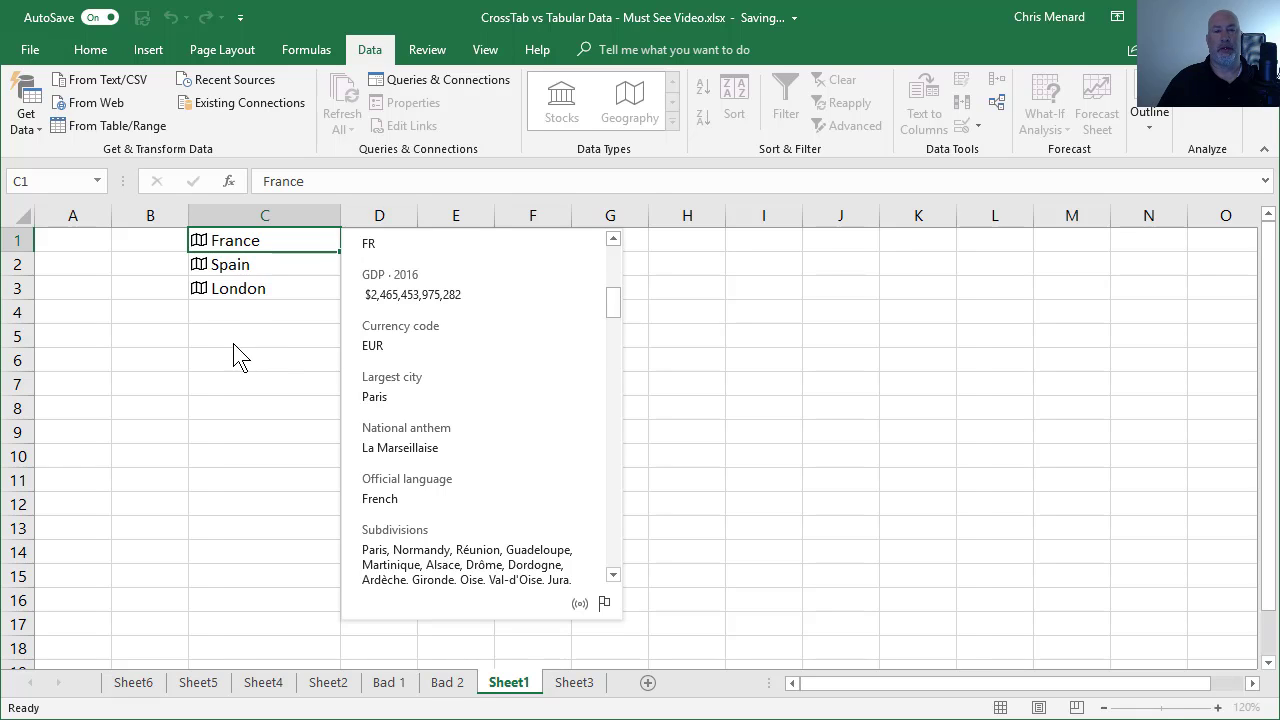
pyautogui.click(199, 266)
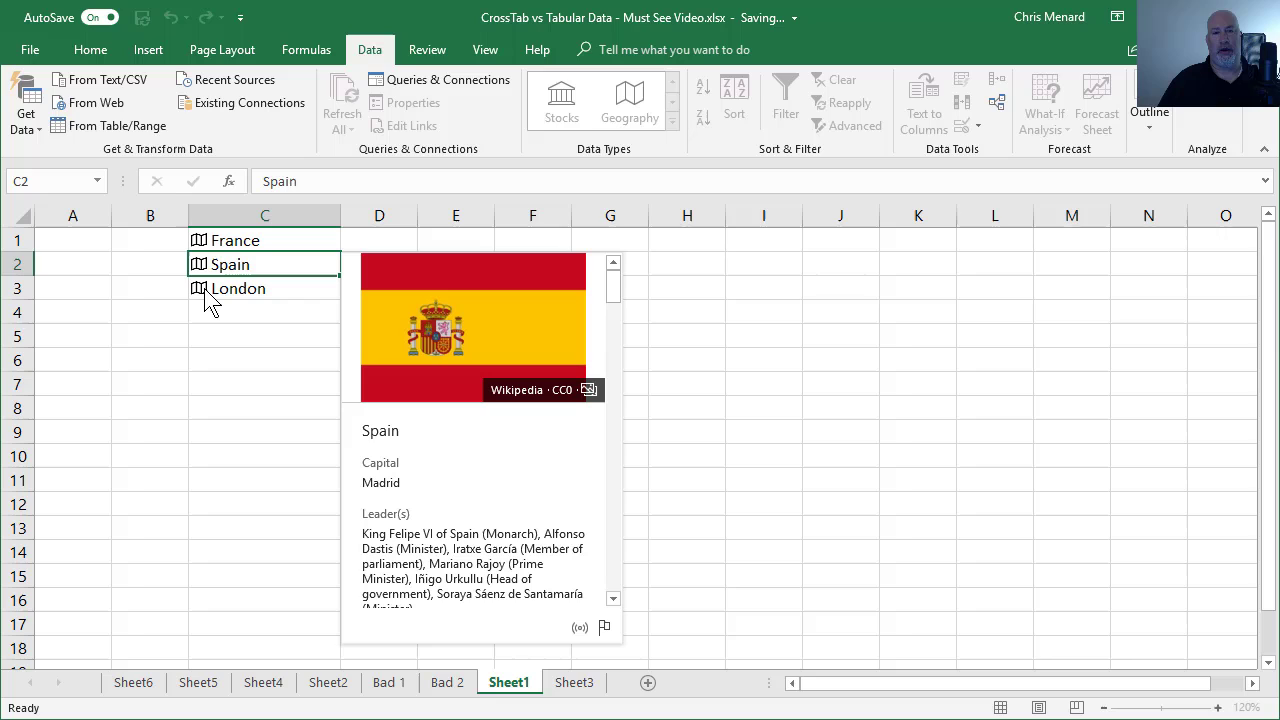
pyautogui.press('Escape')
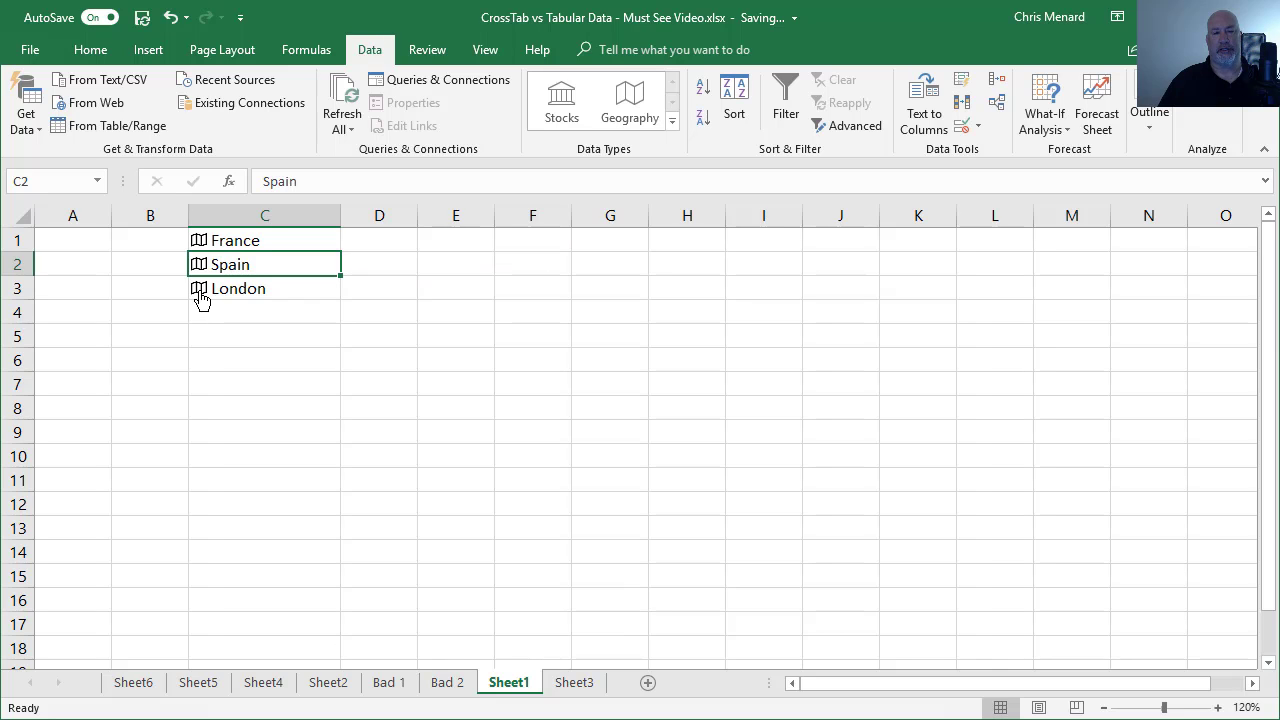
pyautogui.click(199, 291)
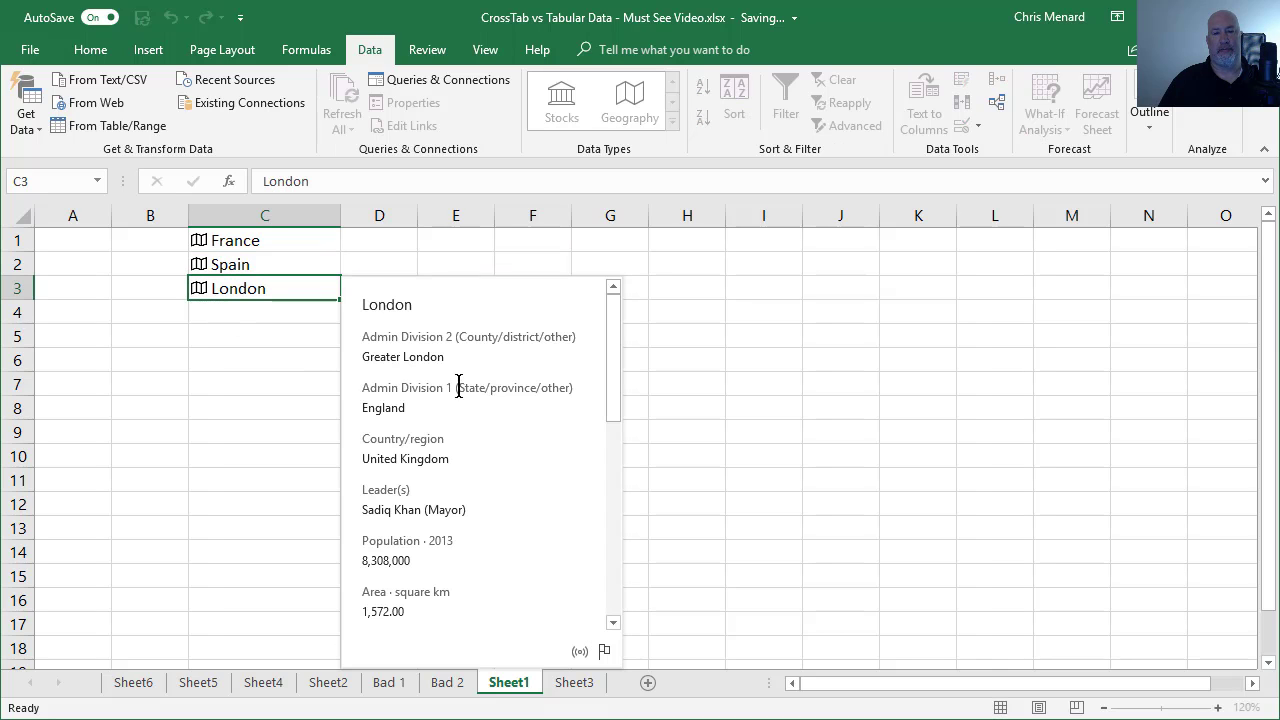
pyautogui.scroll(-1, 560, 368)
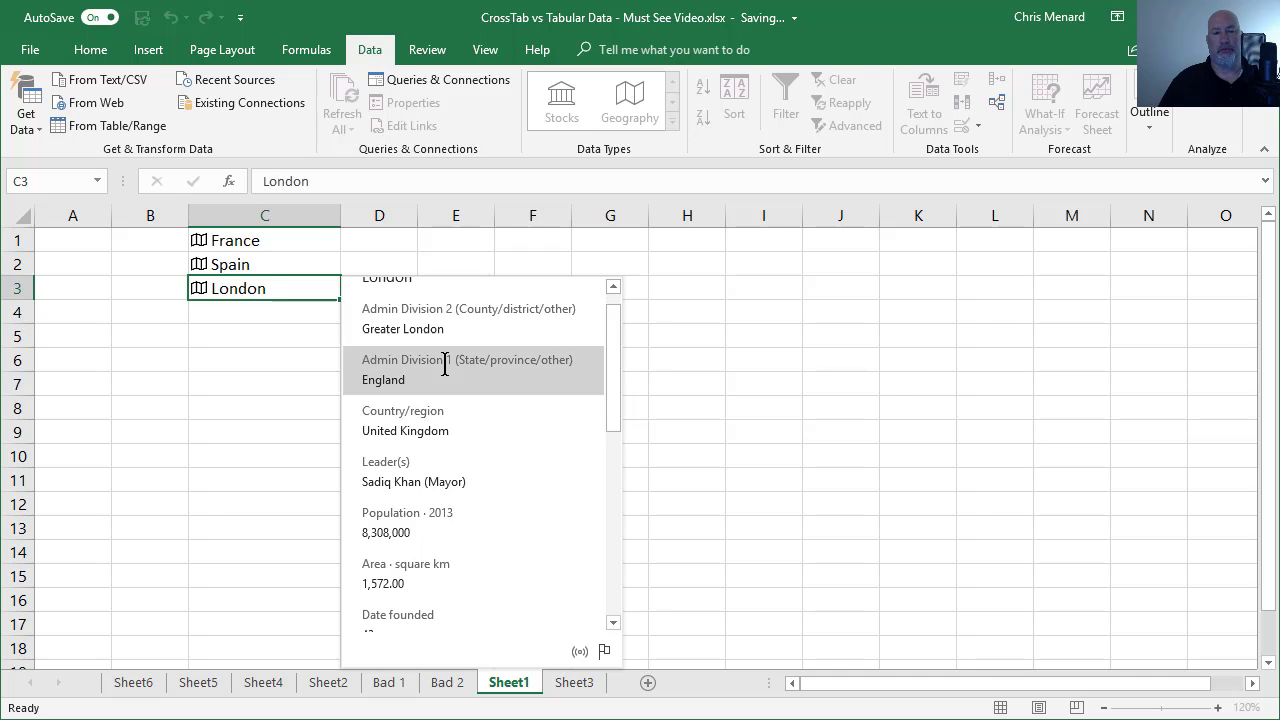
pyautogui.press('Escape')
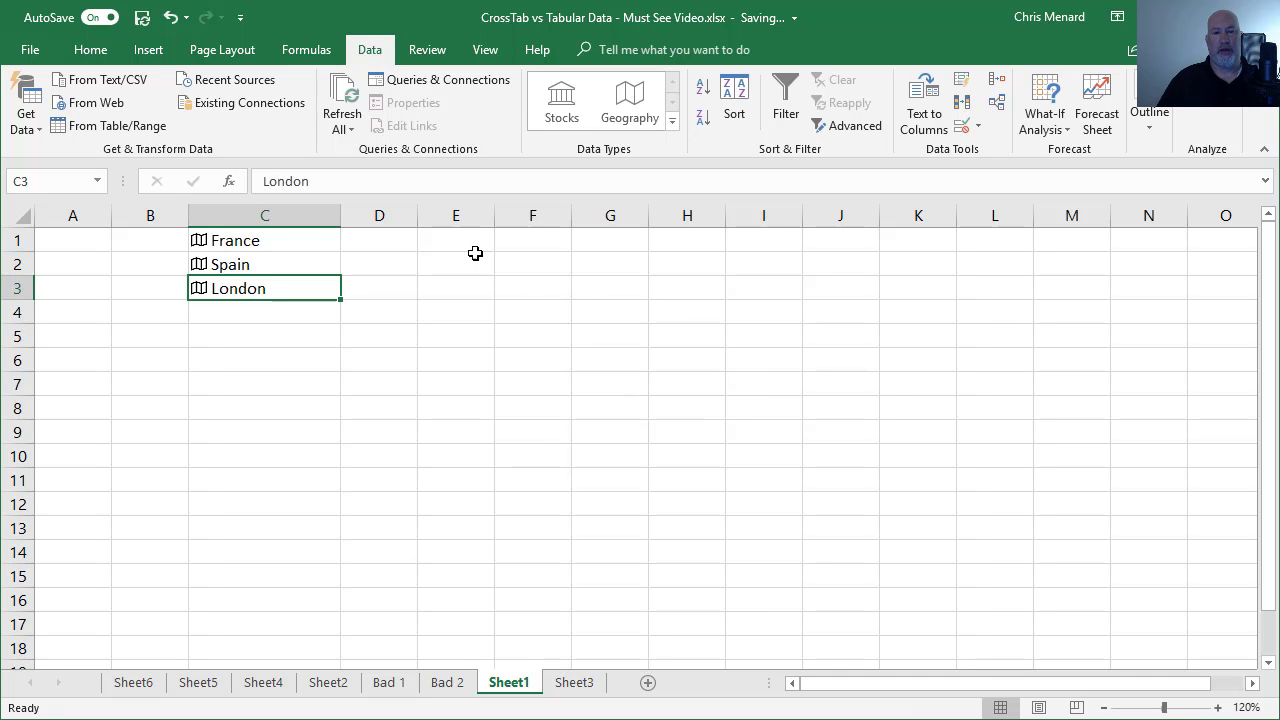
# Enter Microsoft in E1 and google in E2.
pyautogui.click(456, 249)
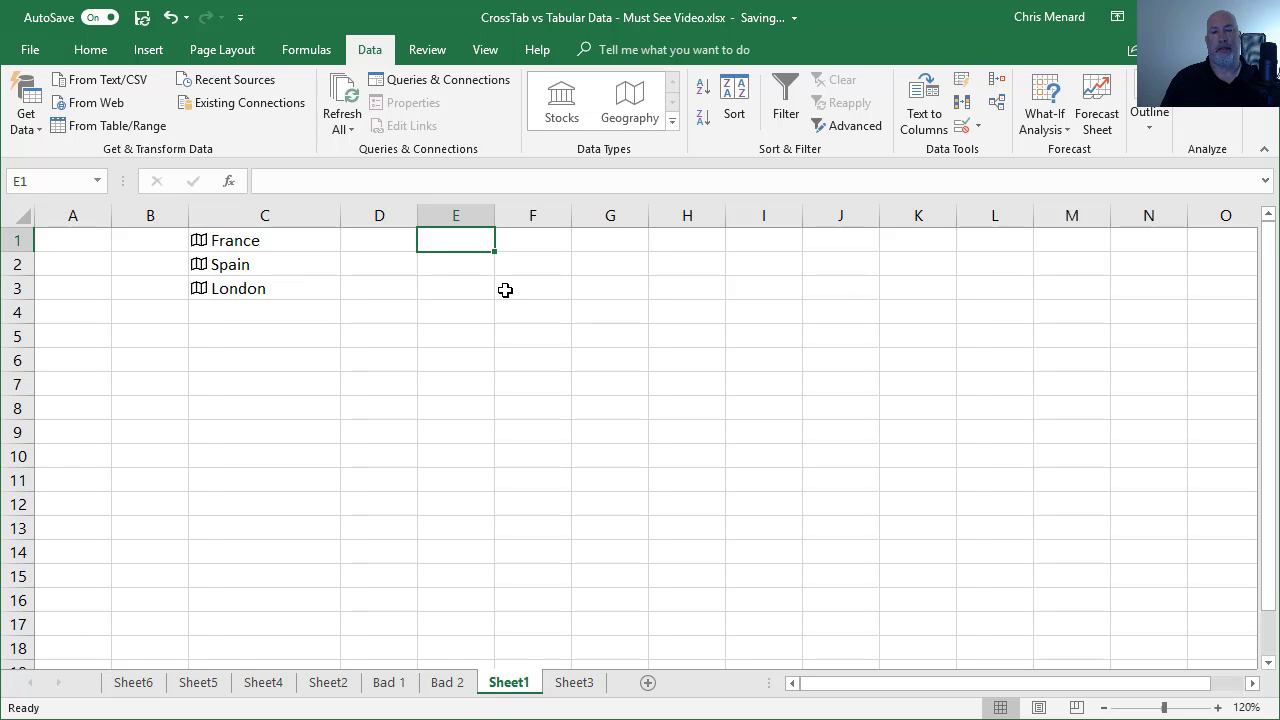
pyautogui.write('Microsoft')
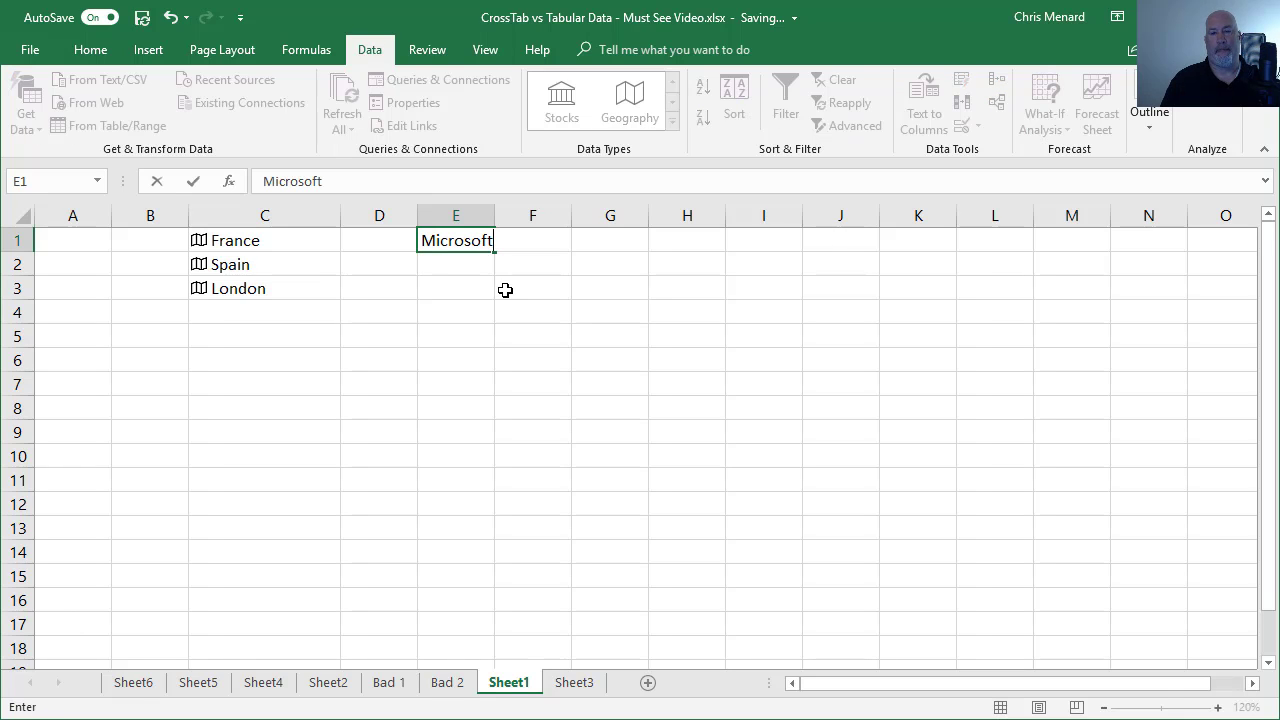
pyautogui.press('Return')
pyautogui.write('google')
pyautogui.press('Return')
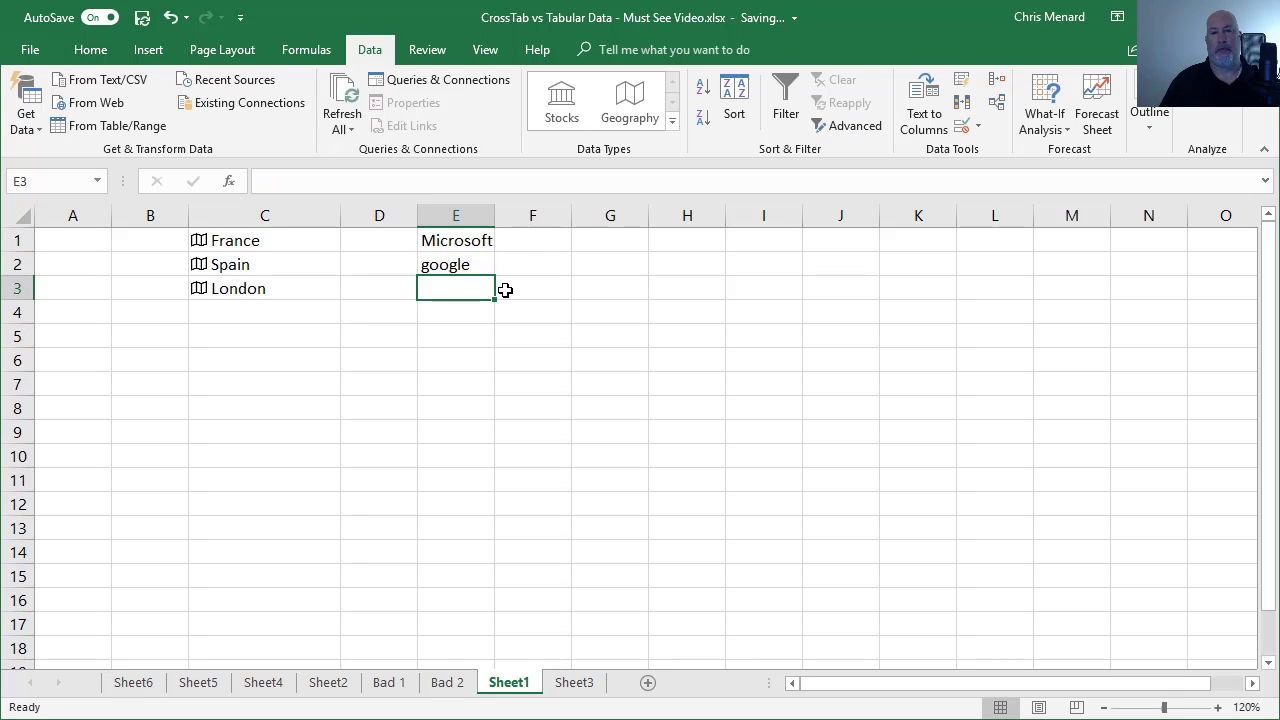
# Convert E1:E2 to Stocks data and review the Microsoft Corp and Alphabet Inc cards.
pyautogui.moveTo(462, 240); pyautogui.dragTo(460, 265)
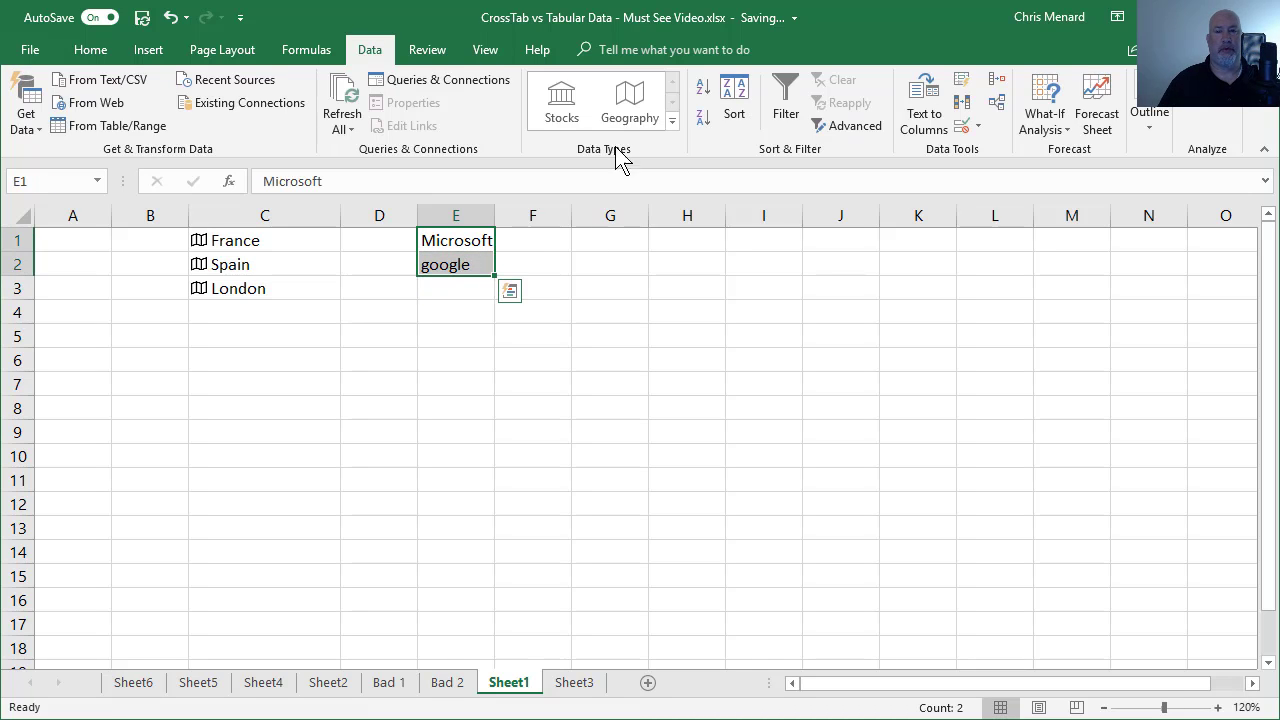
pyautogui.click(560, 110)
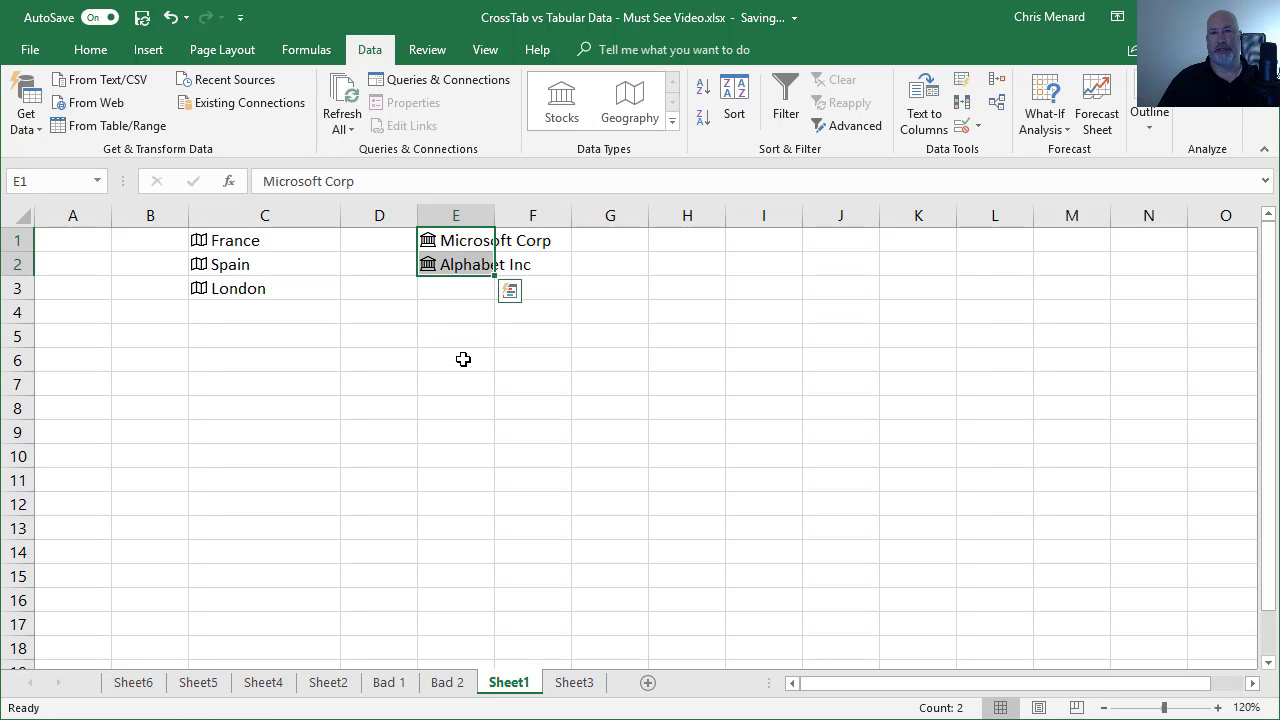
pyautogui.click(476, 338)
pyautogui.click(425, 242)
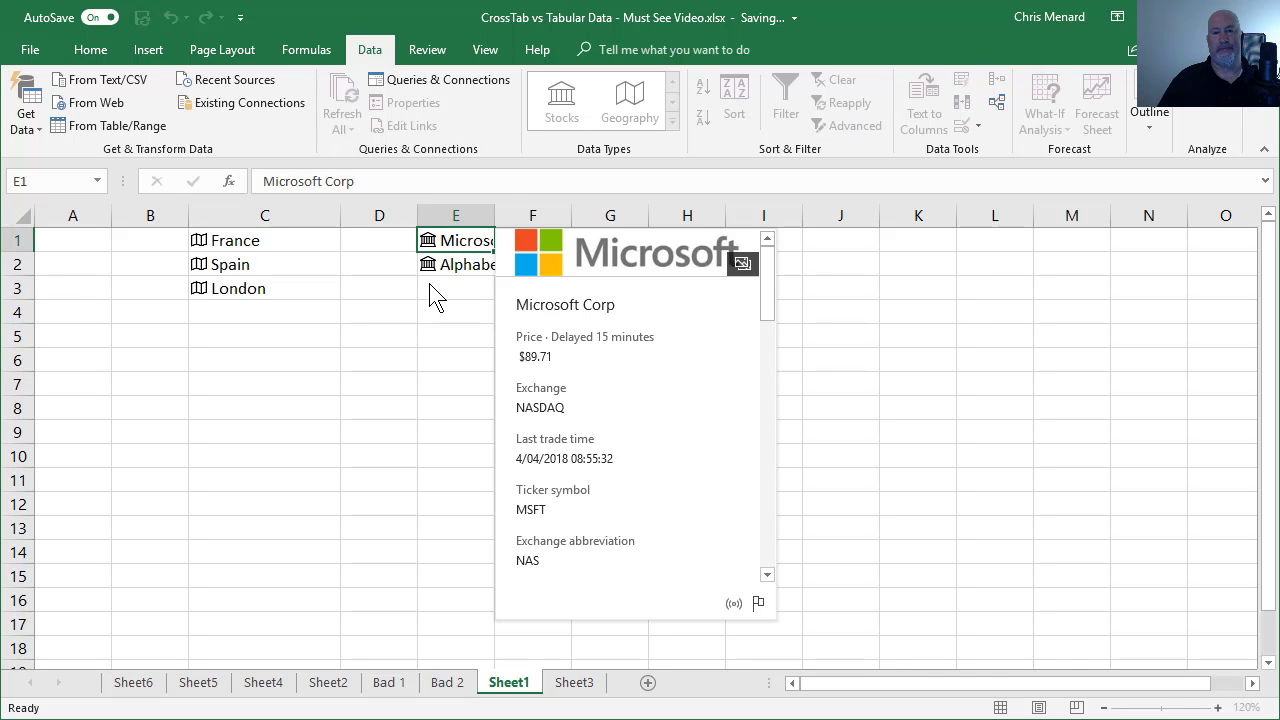
pyautogui.press('Escape')
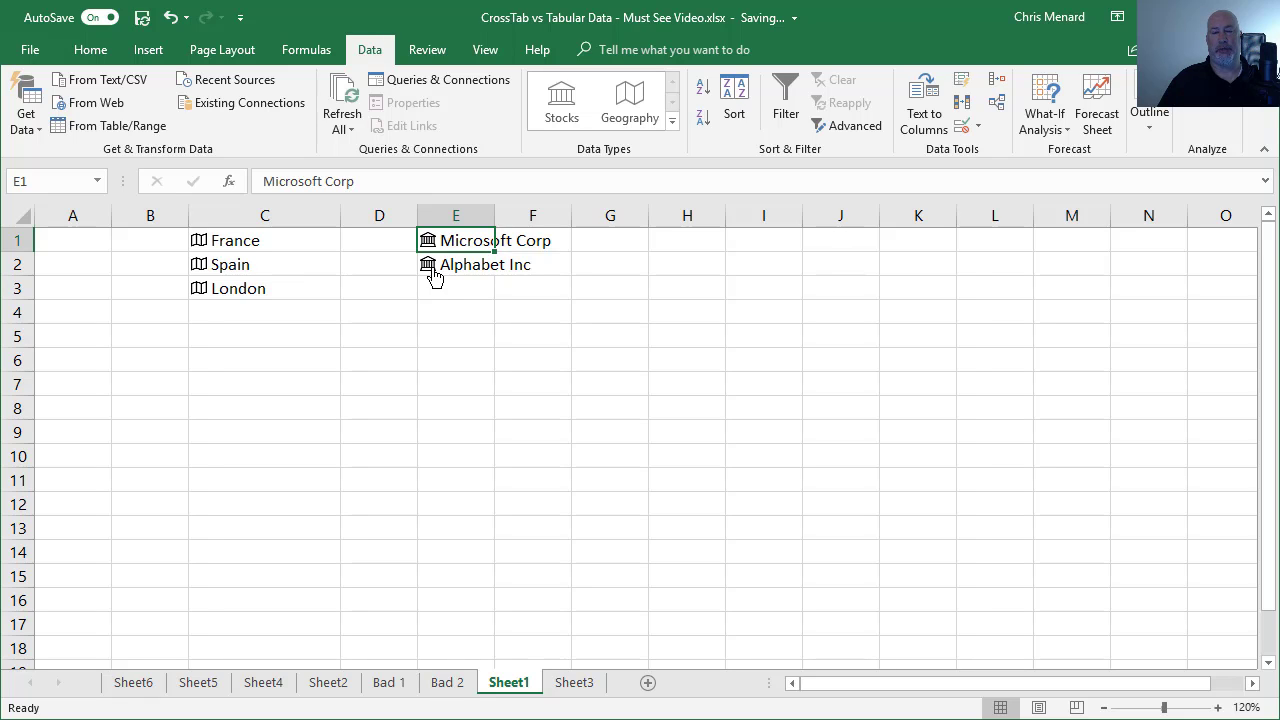
pyautogui.click(428, 266)
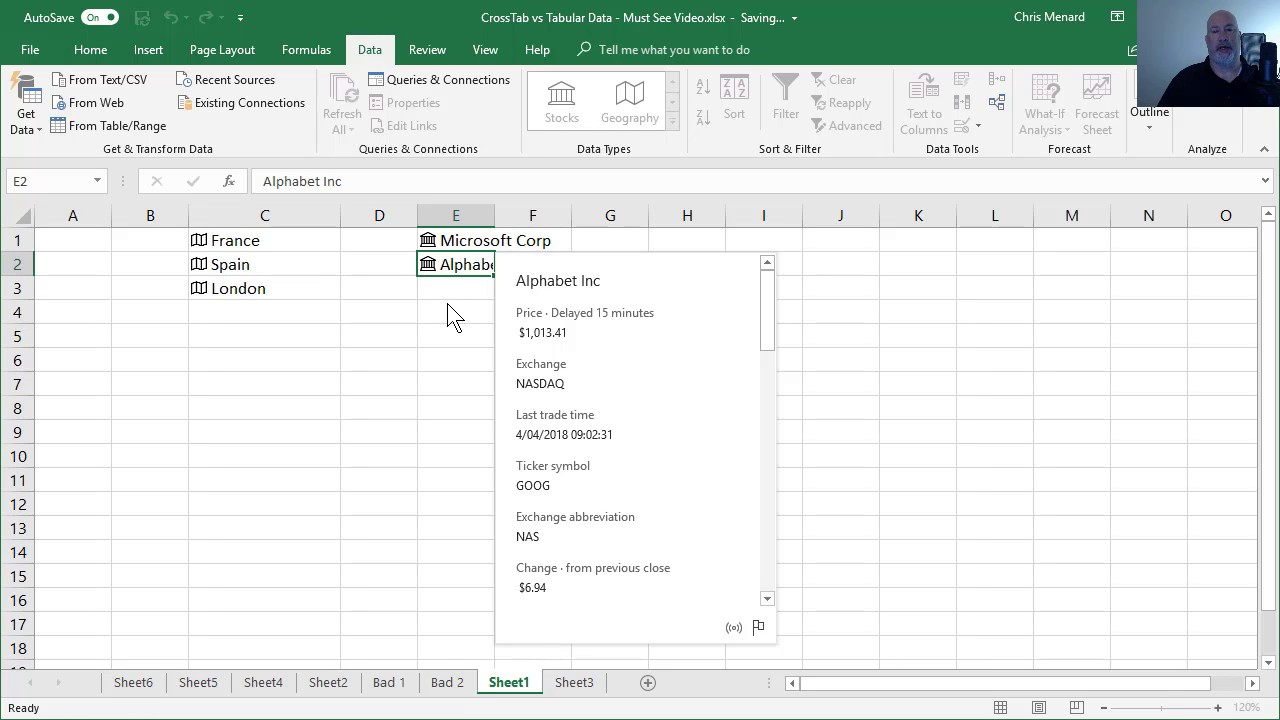
pyautogui.press('Escape')
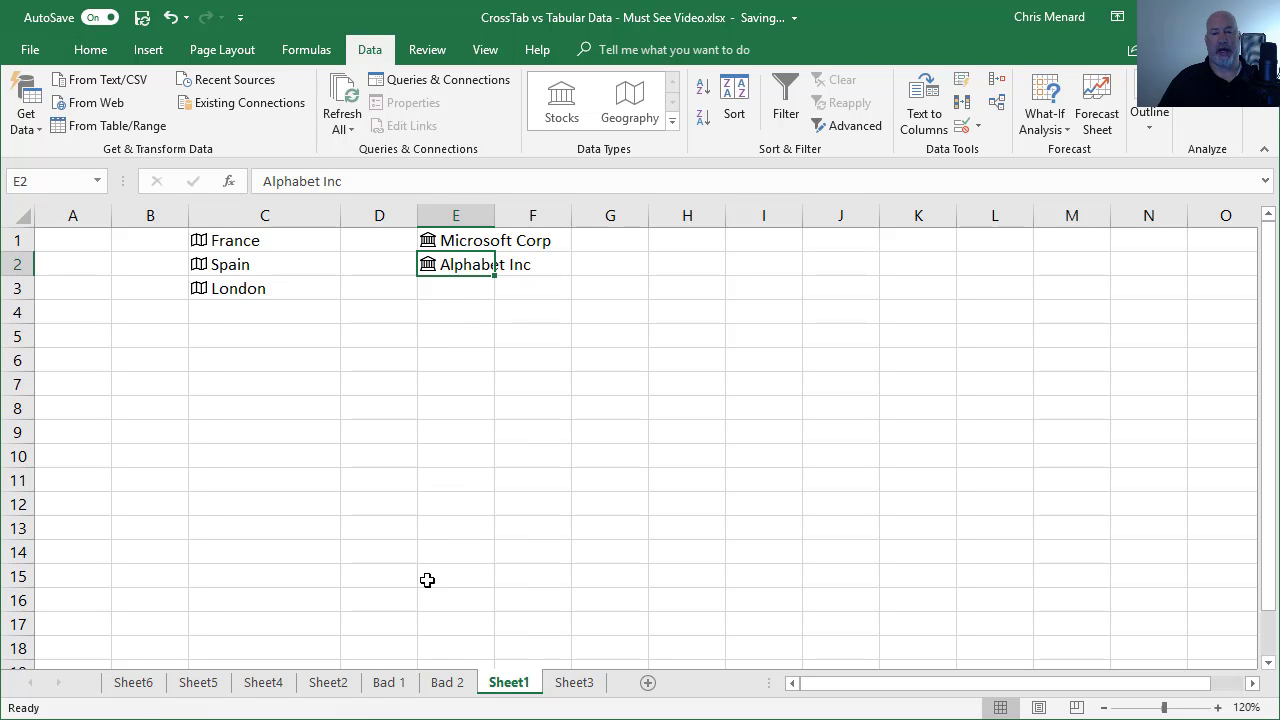
# Go to the Bad 2 crosstab, view state columns B to H, and select a data cell.
pyautogui.click(390, 684)
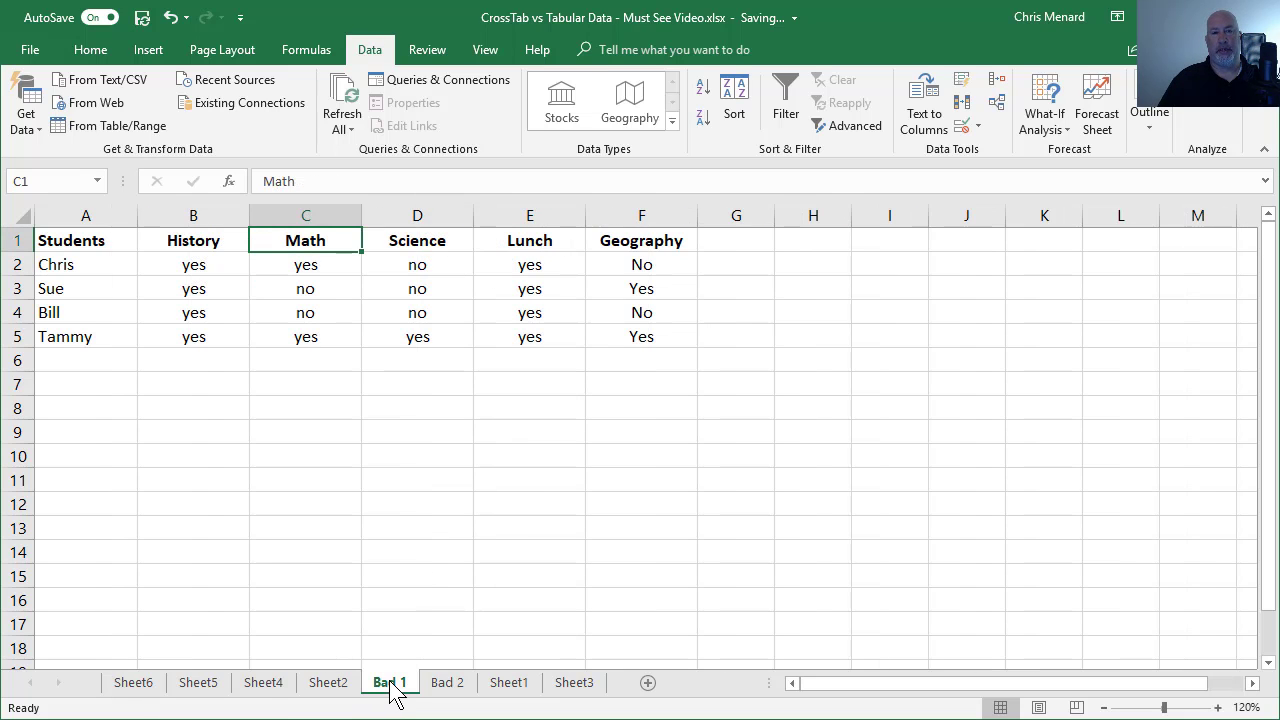
pyautogui.click(447, 684)
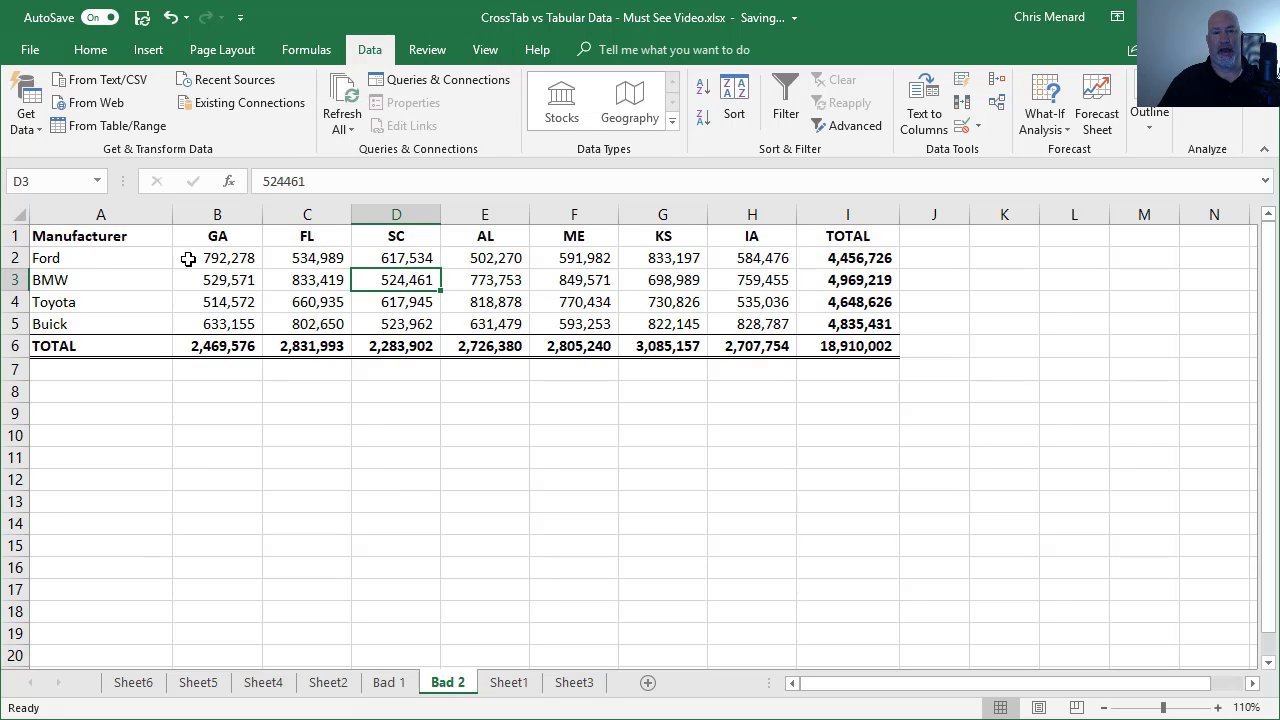
pyautogui.moveTo(218, 214); pyautogui.dragTo(790, 236)
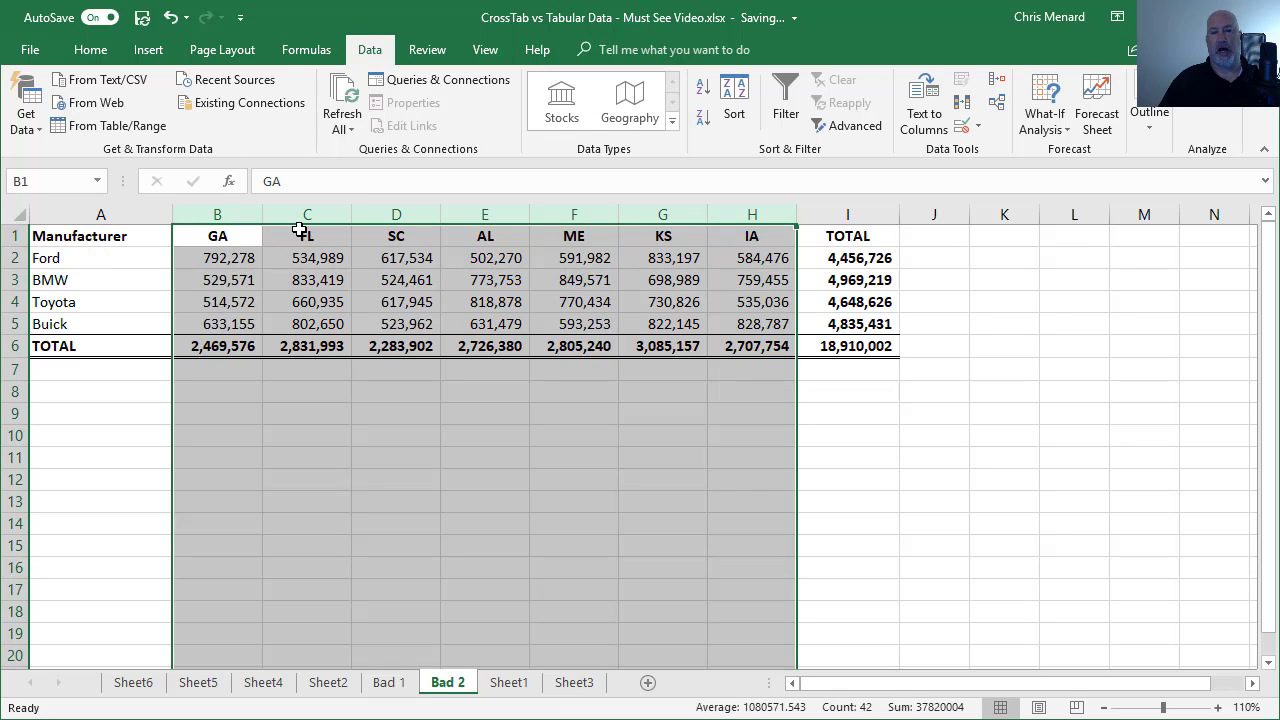
pyautogui.click(360, 300)
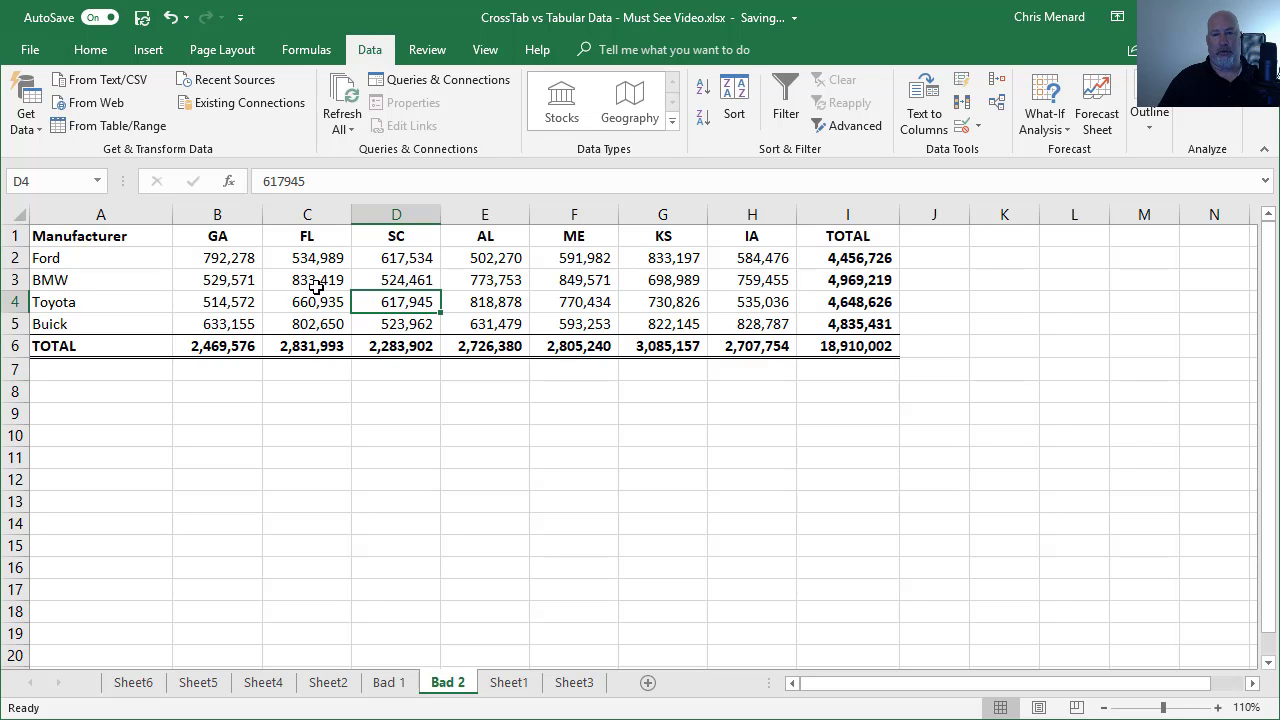
pyautogui.click(318, 287)
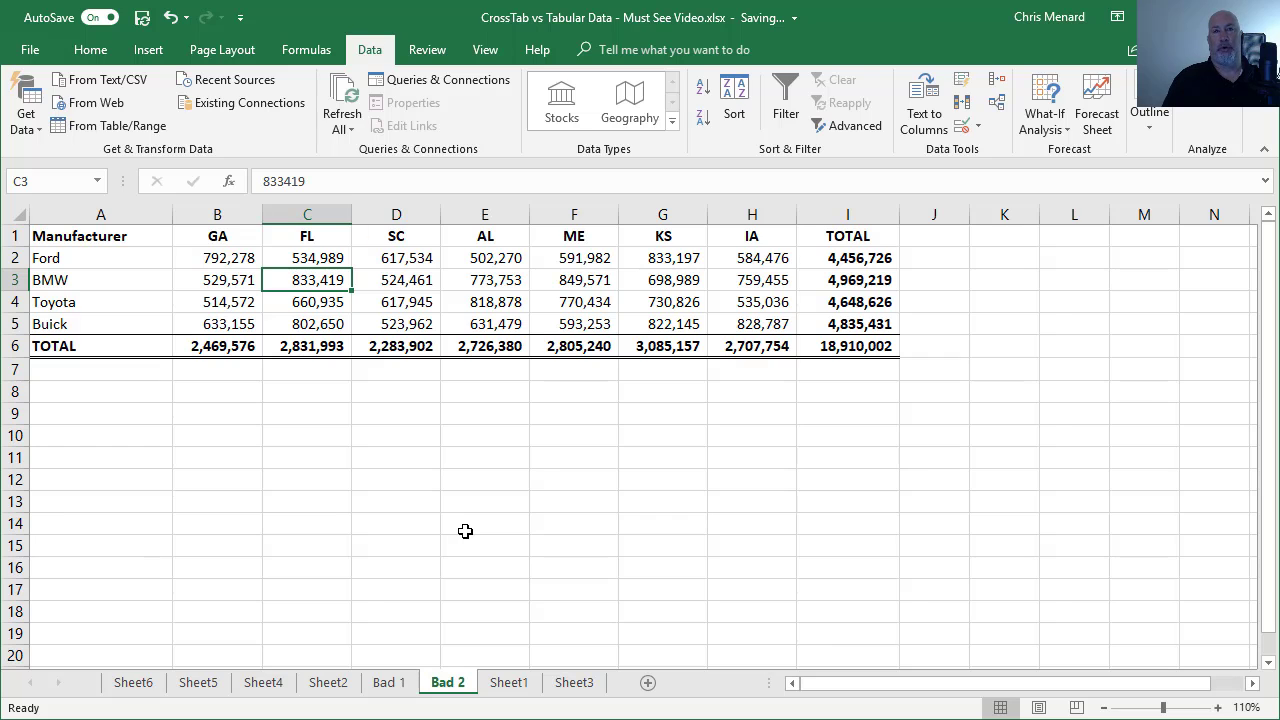
# Run the Alt+D, P wizard with multiple consolidation ranges on A1:H5, creating a new-sheet PivotTable.
pyautogui.hotkey('alt', 'd')
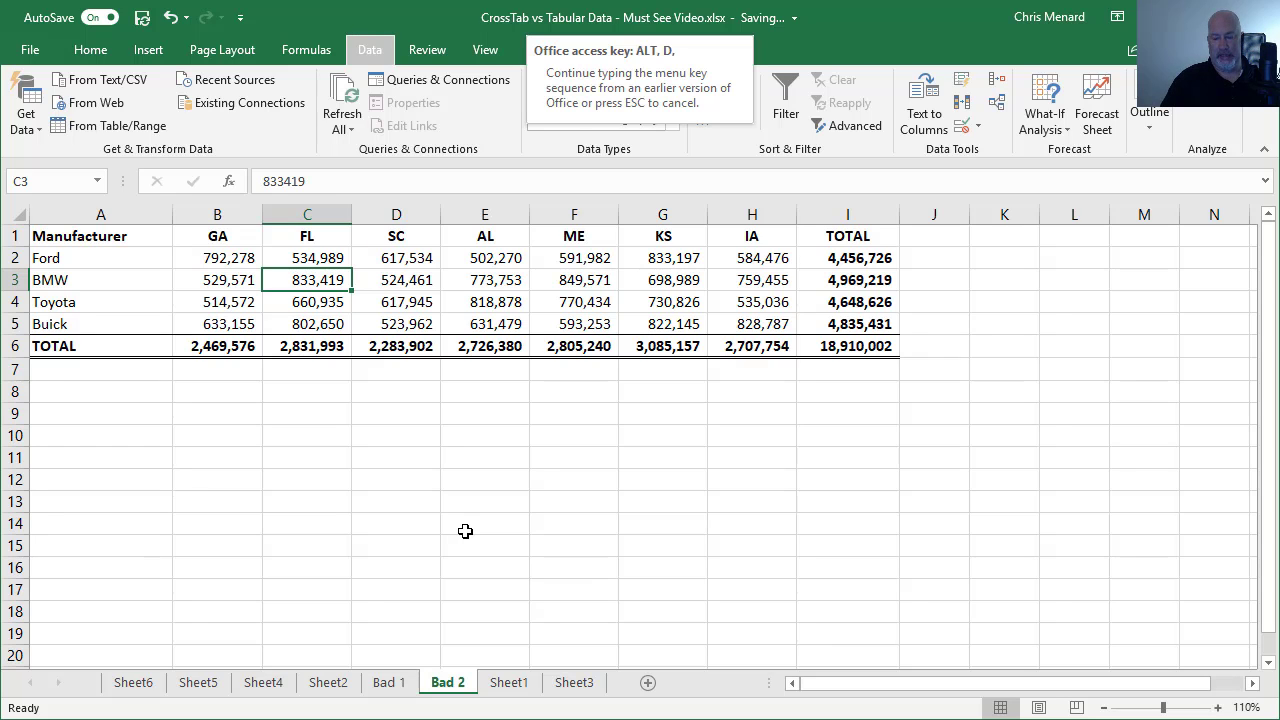
pyautogui.press('p')
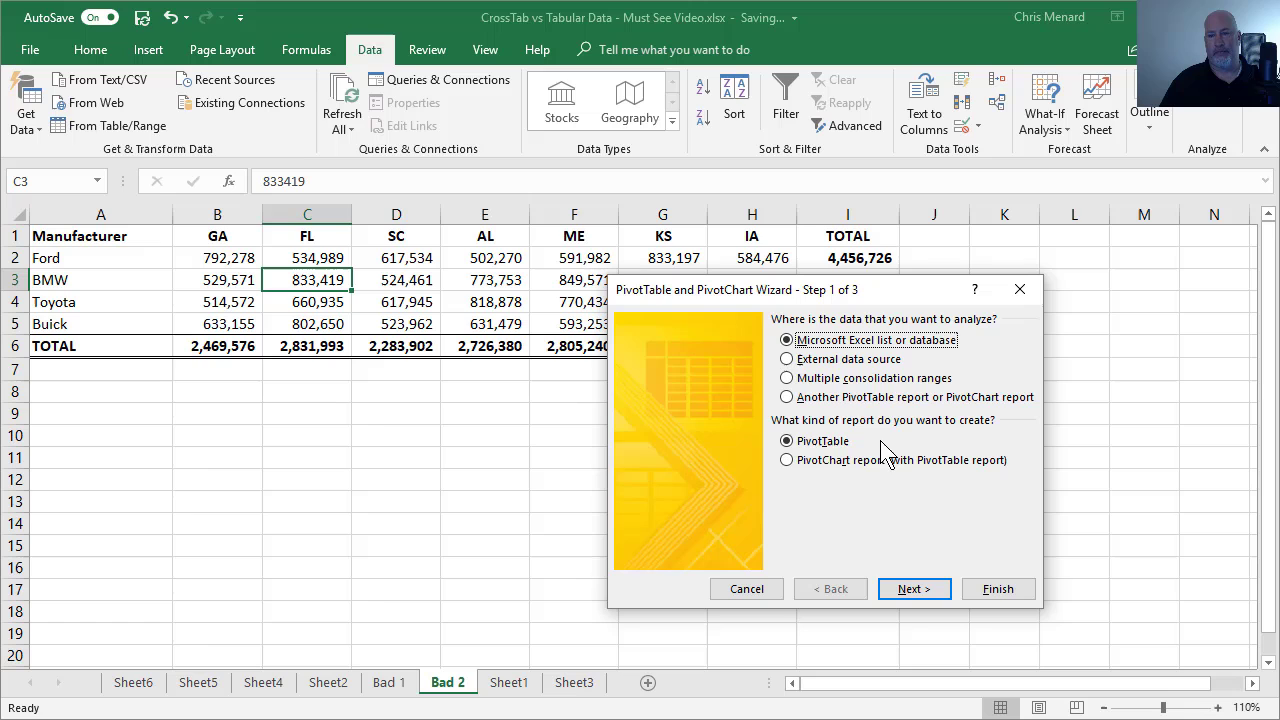
pyautogui.click(843, 380)
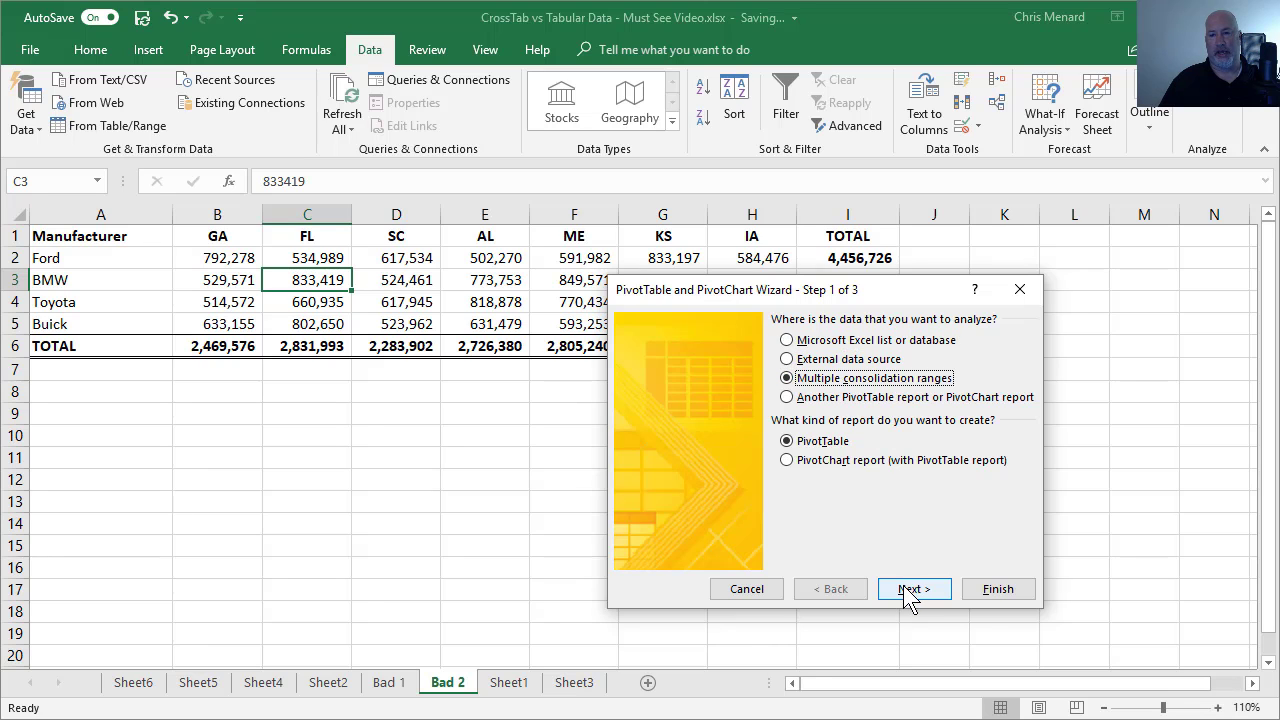
pyautogui.click(910, 590)
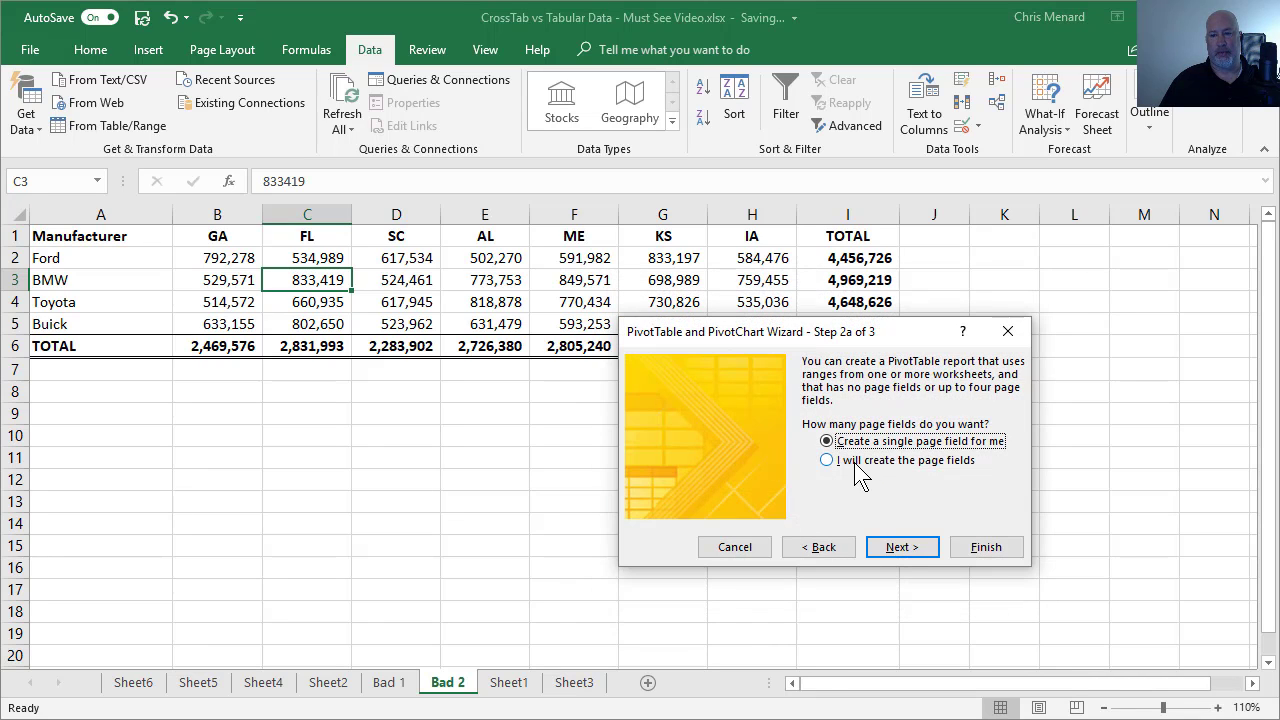
pyautogui.click(856, 462)
pyautogui.click(903, 548)
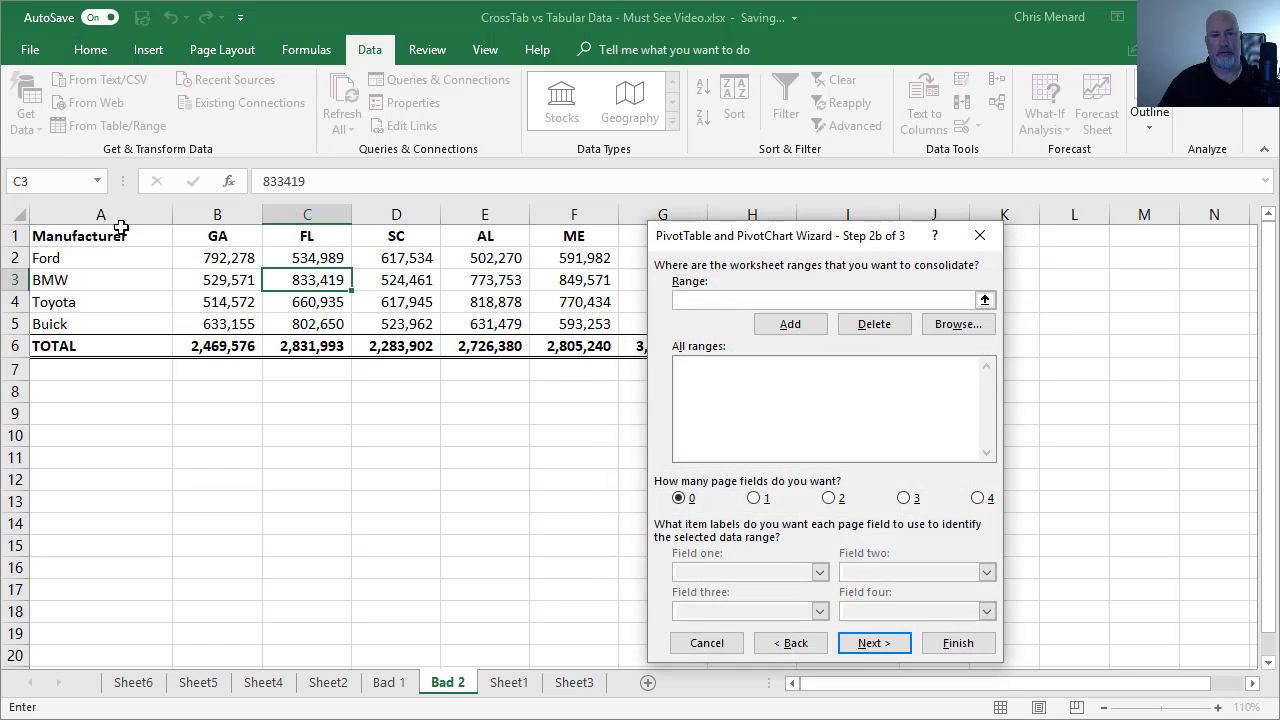
pyautogui.moveTo(80, 236); pyautogui.dragTo(788, 323)
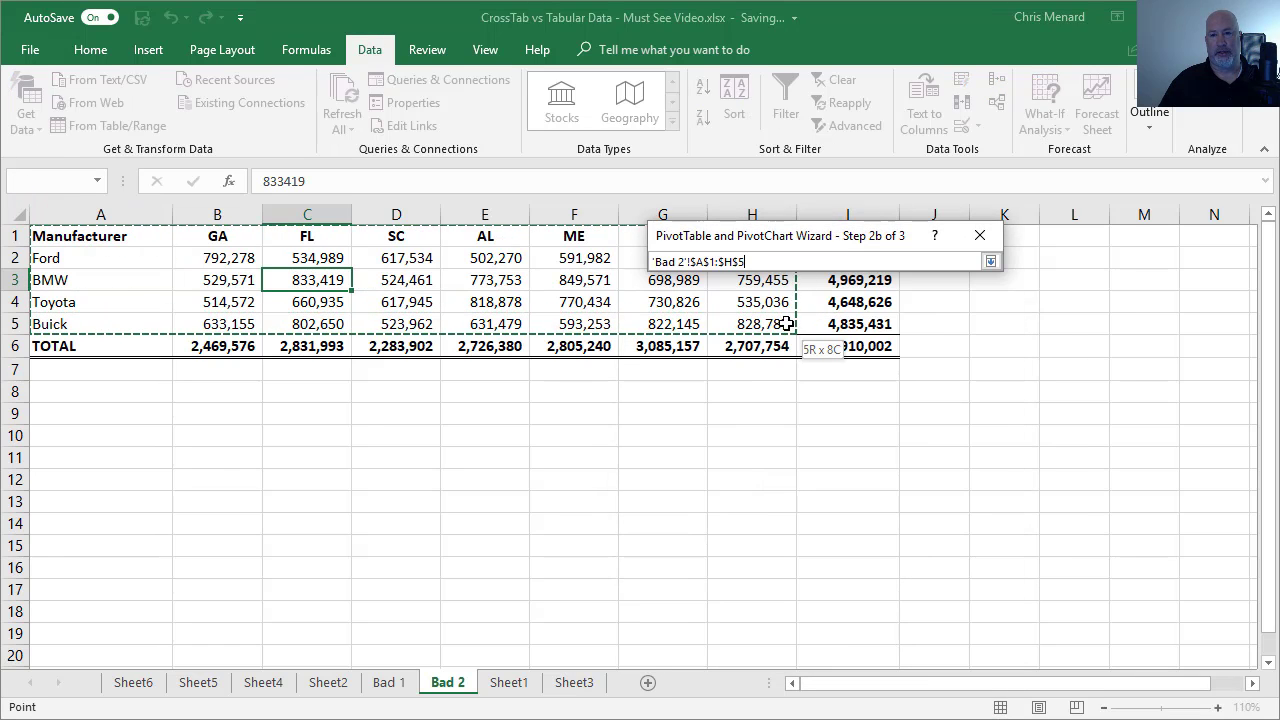
pyautogui.click(849, 640)
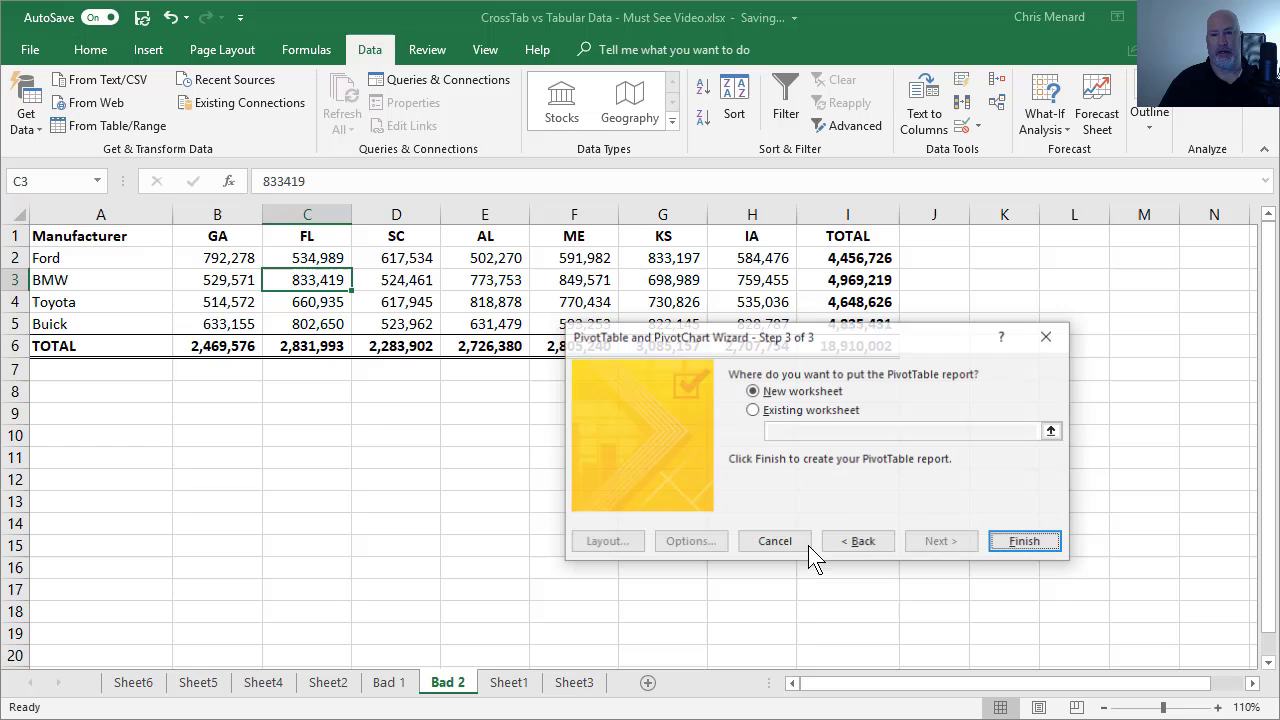
pyautogui.click(1015, 545)
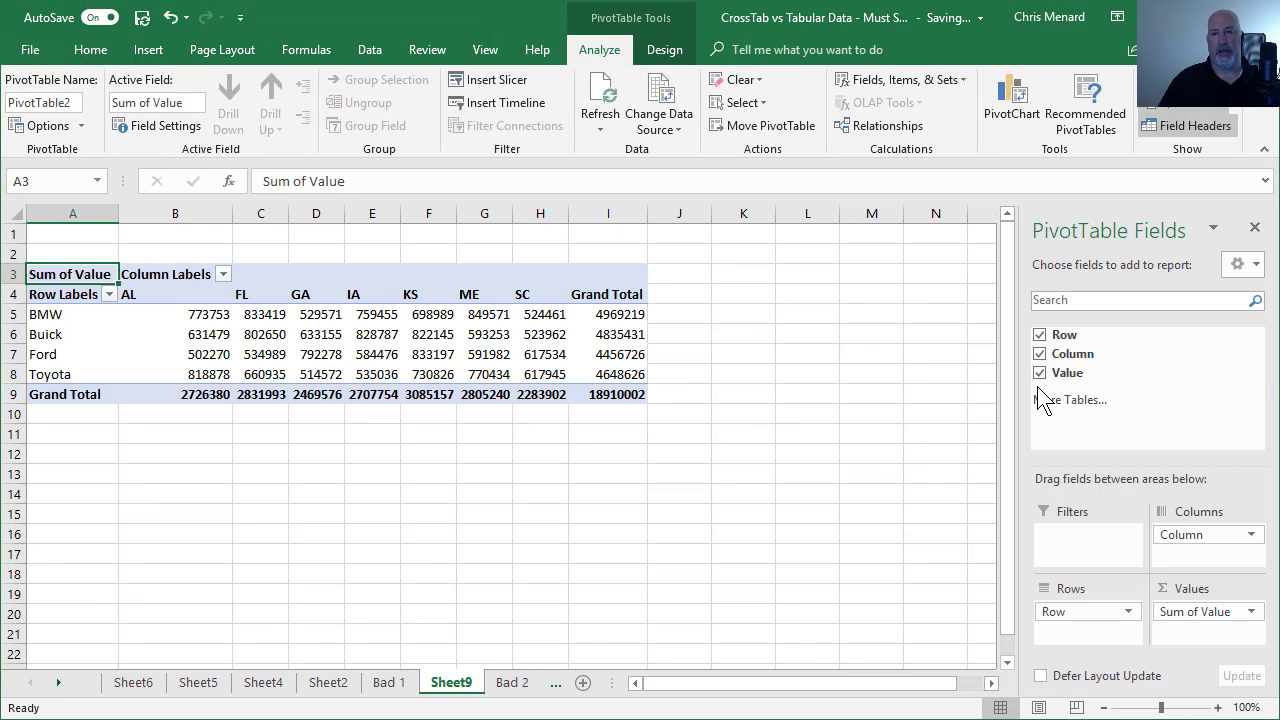
# Leave only Value in the PivotTable fields and drill into the grand total on a new sheet.
pyautogui.click(1039, 373)
pyautogui.click(1039, 335)
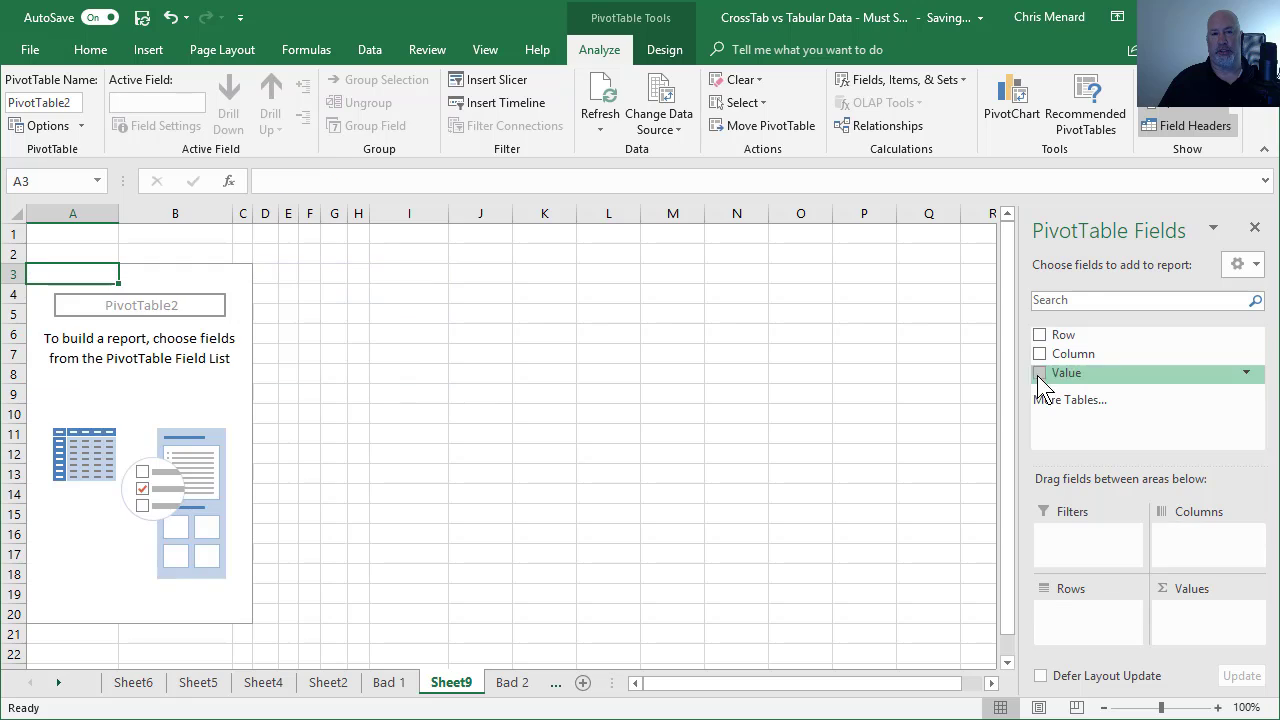
pyautogui.click(1040, 374)
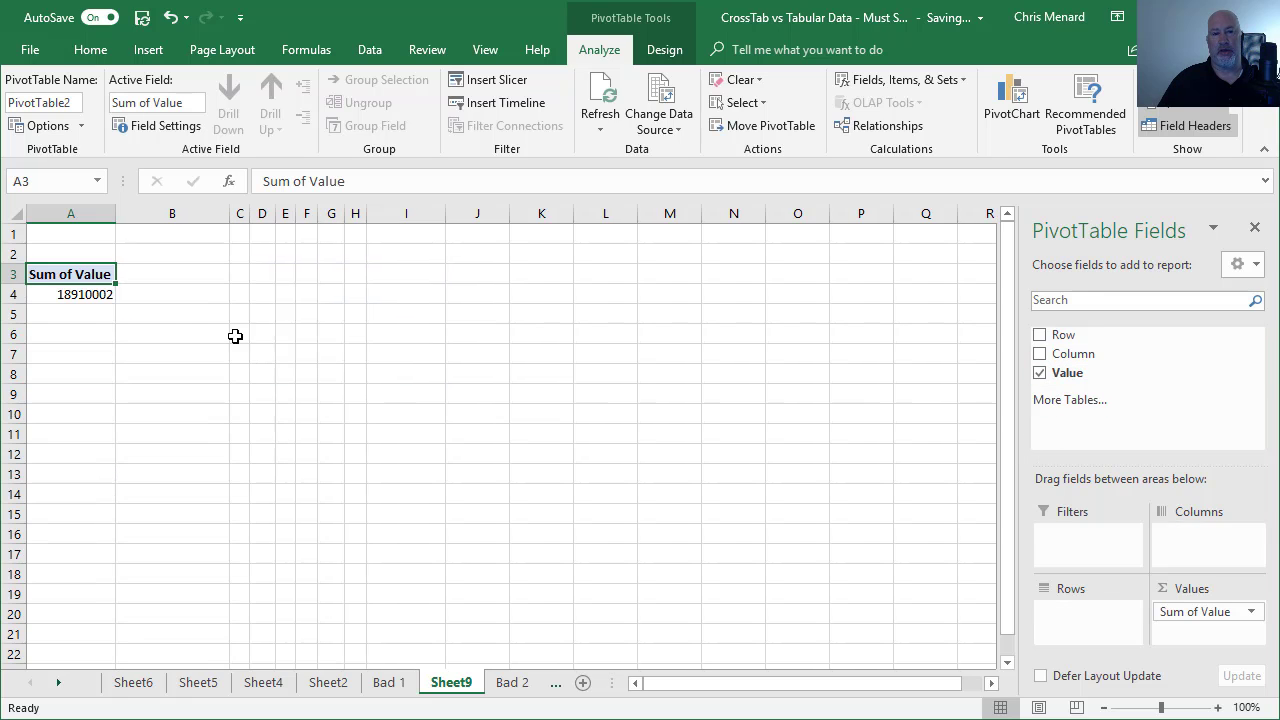
pyautogui.moveTo(80, 294)
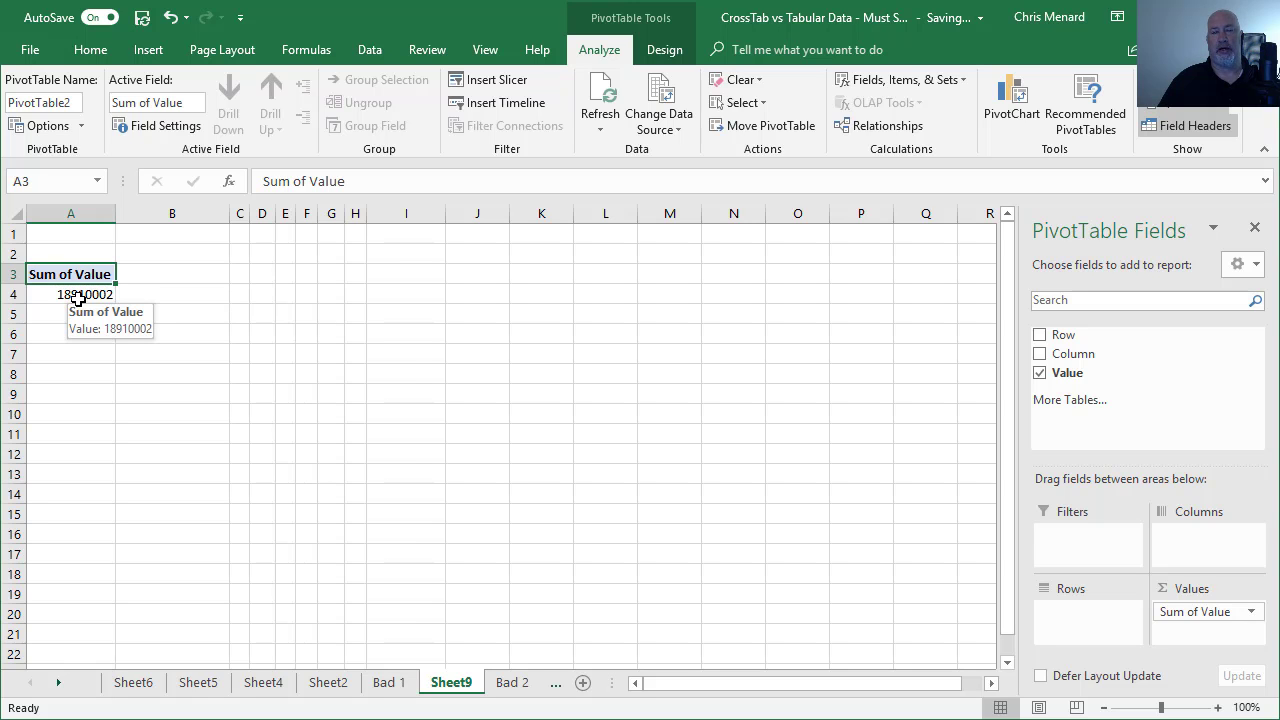
pyautogui.doubleClick(78, 298)
# Rename the detail table headers in A1 and B1 to Car and State.
pyautogui.click(154, 289)
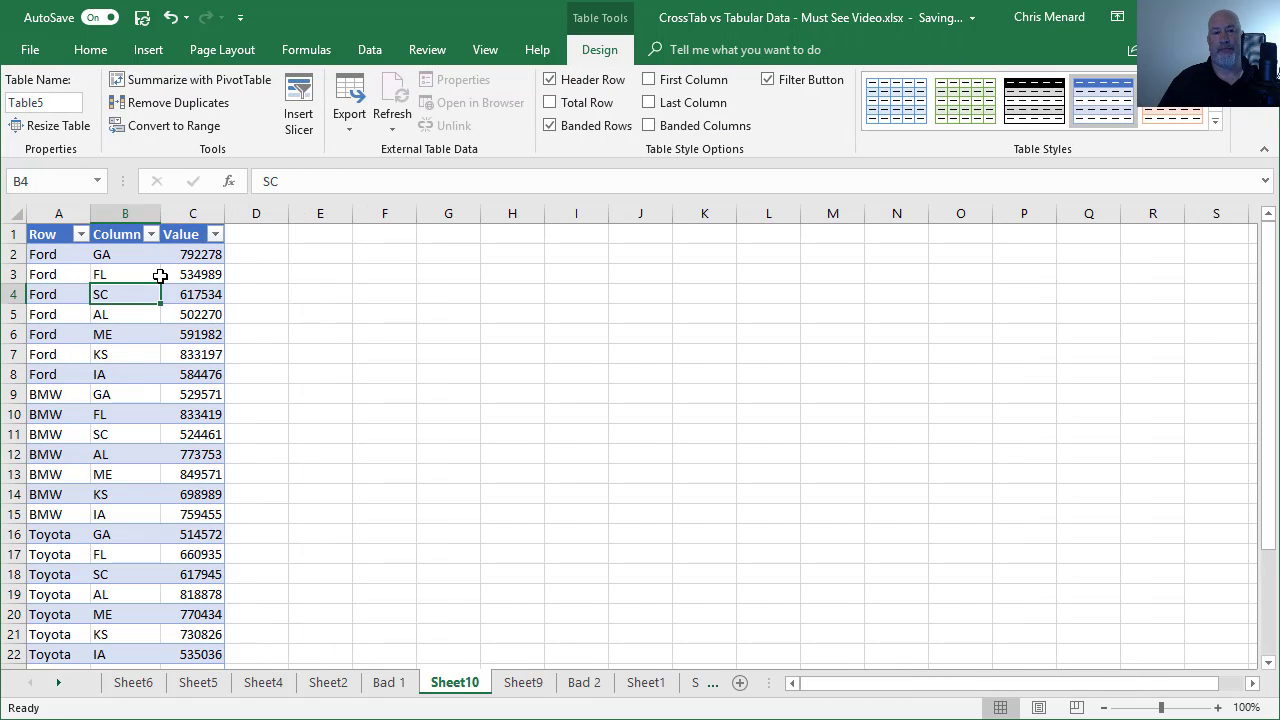
pyautogui.click(54, 235)
pyautogui.write('Car')
pyautogui.press('Tab')
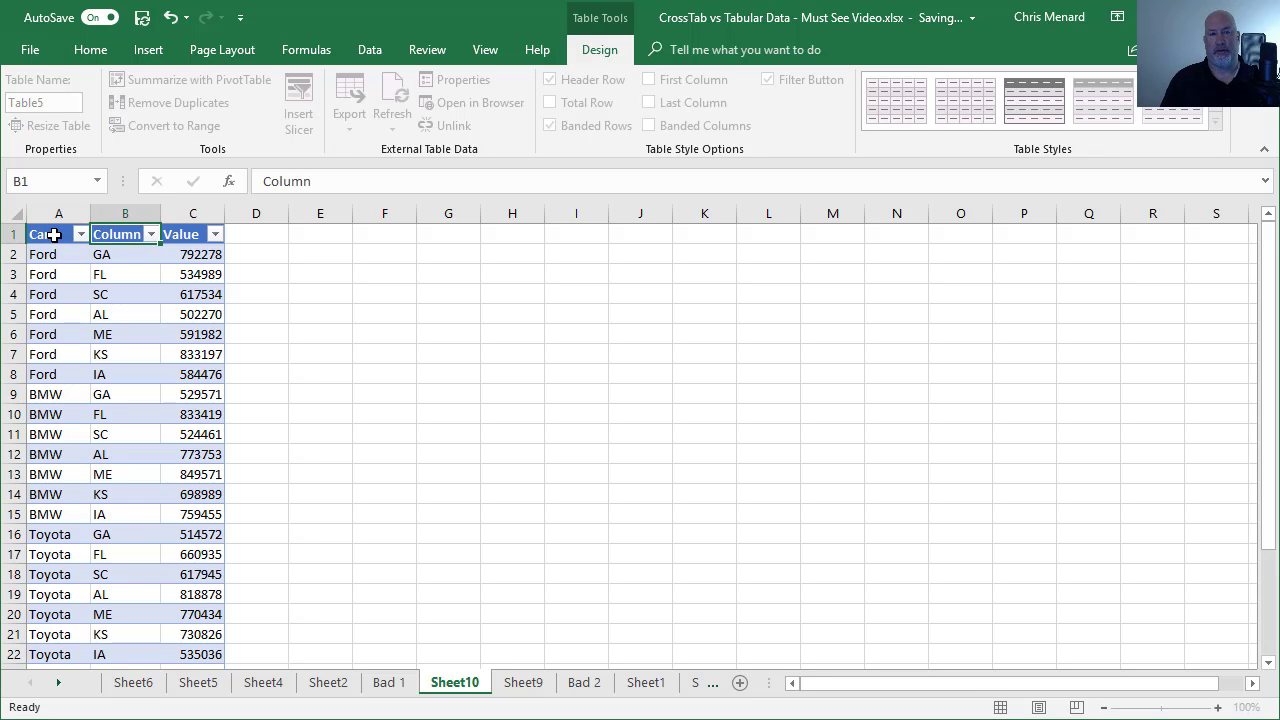
pyautogui.write('State')
pyautogui.press('Tab')
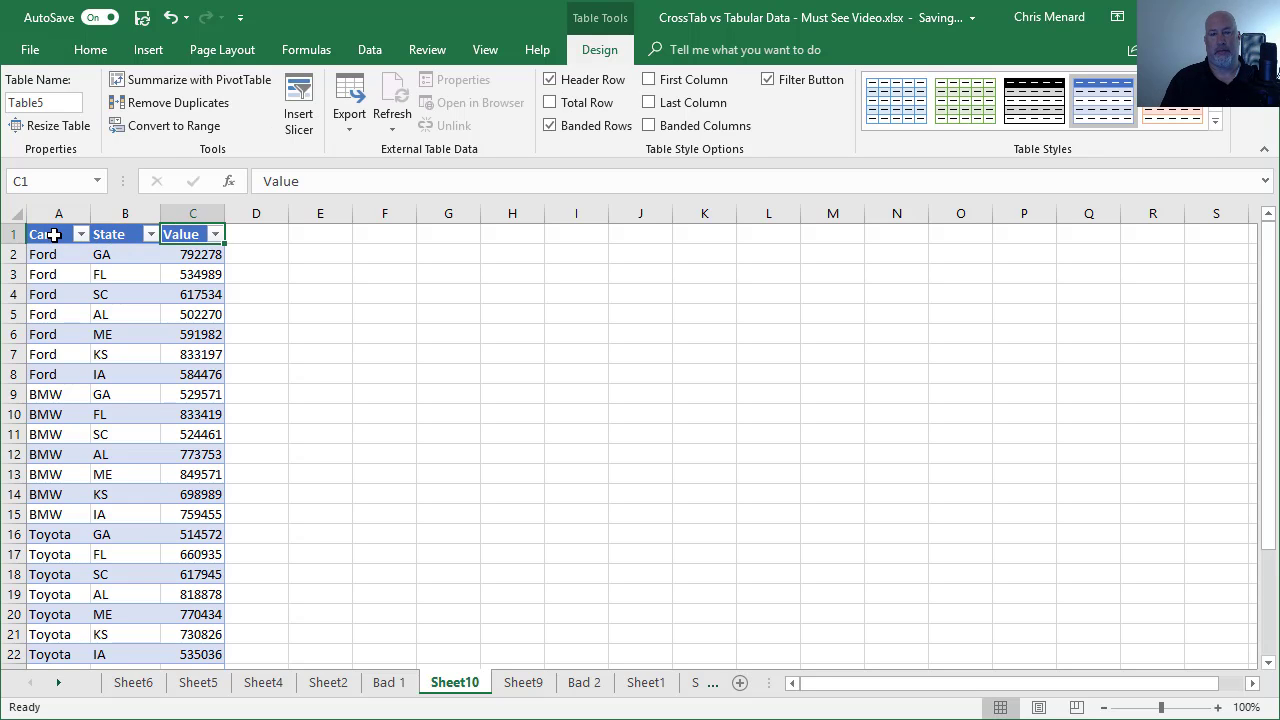
# Widen column C so the Value column fits its numbers.
pyautogui.click(211, 299)
pyautogui.moveTo(225, 213); pyautogui.dragTo(268, 213)
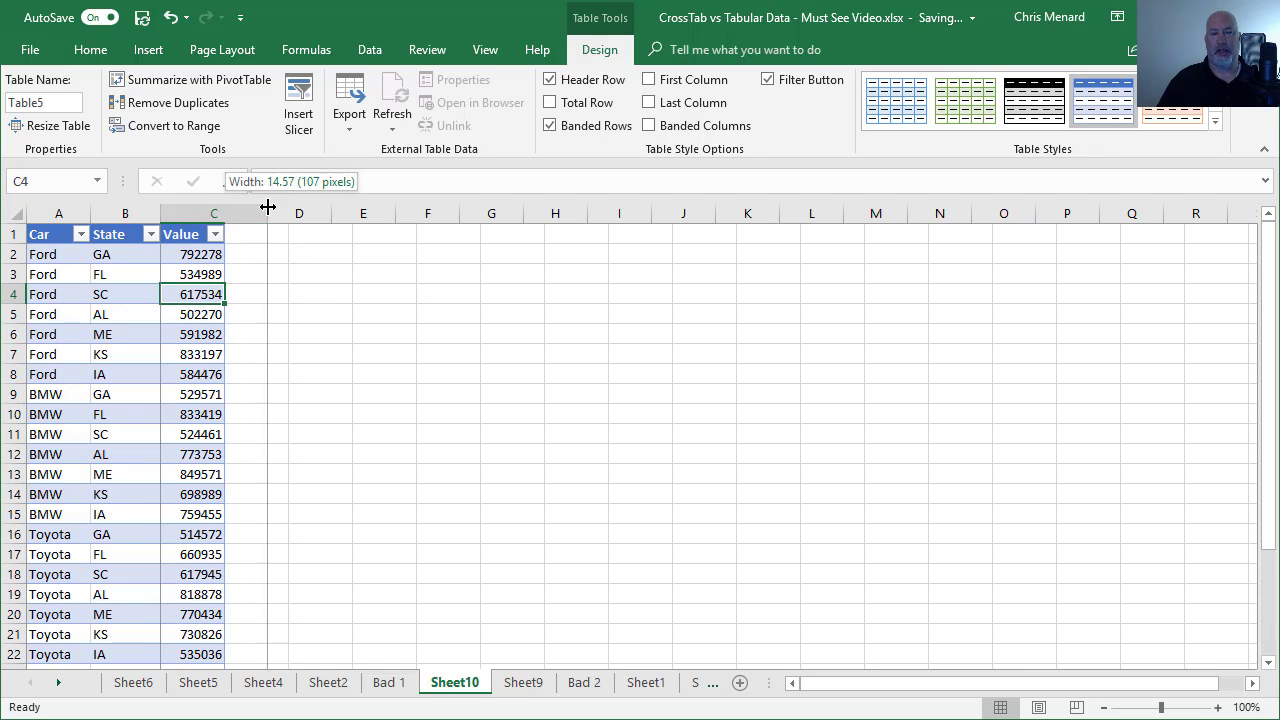
pyautogui.moveTo(150, 213); pyautogui.dragTo(171, 214)
pyautogui.click(149, 257)
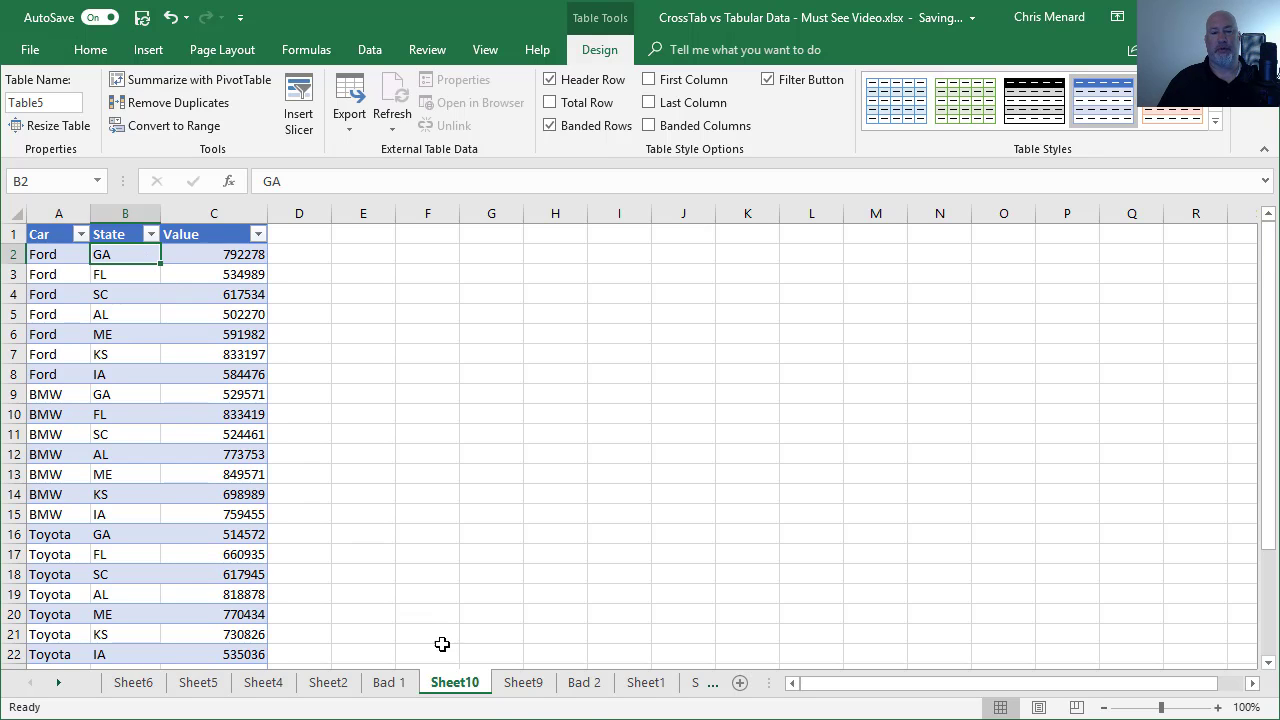
# Switch back to the Bad 2 sheet with the original crosstab.
pyautogui.click(585, 684)
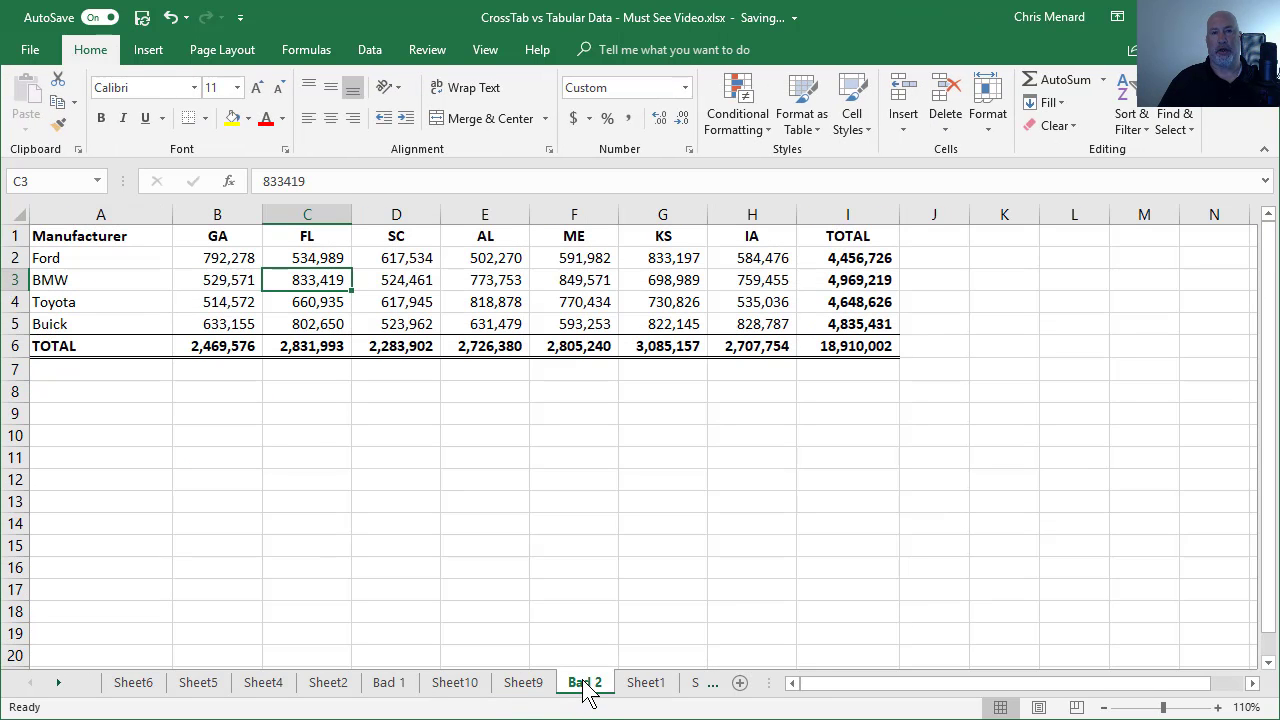